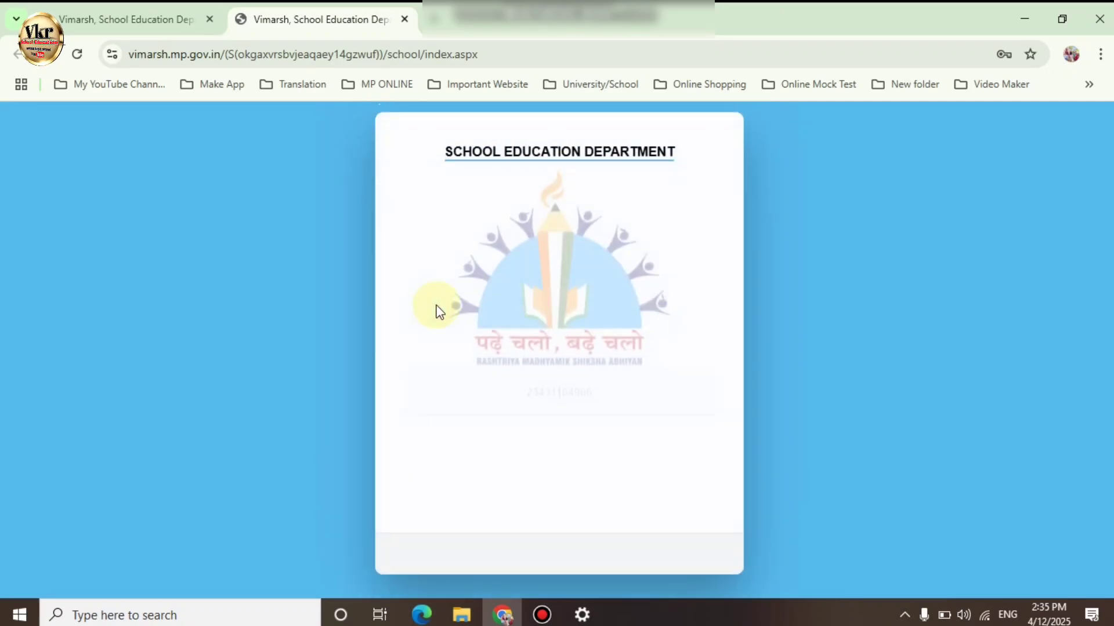
# - Log in to the School Education Department portal with the saved school ID and password
pyautogui.click(642, 406)
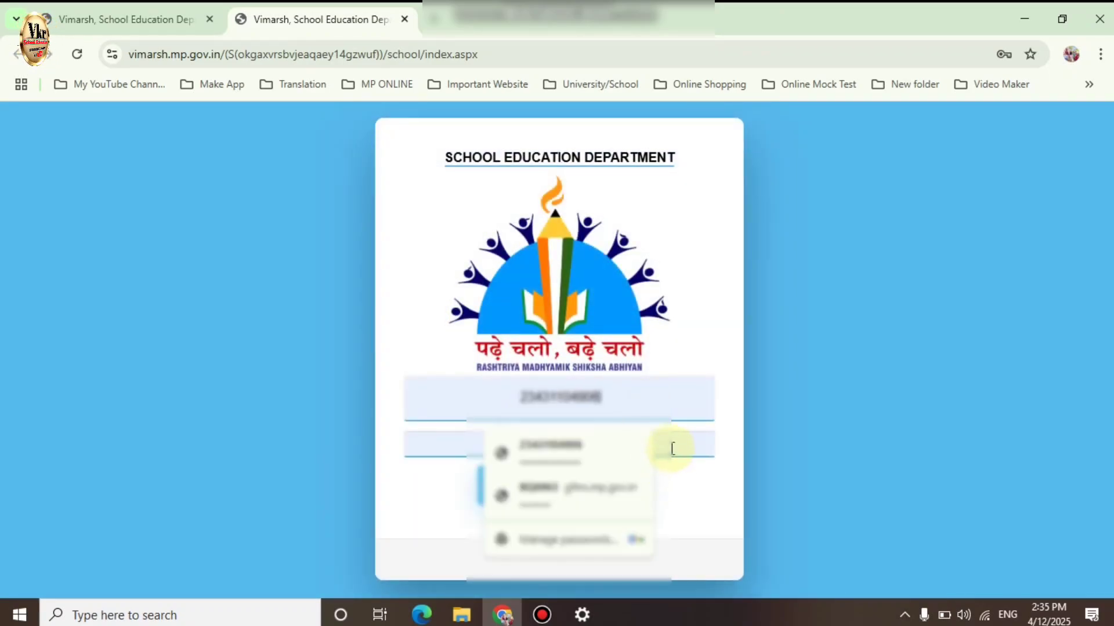
pyautogui.click(666, 444)
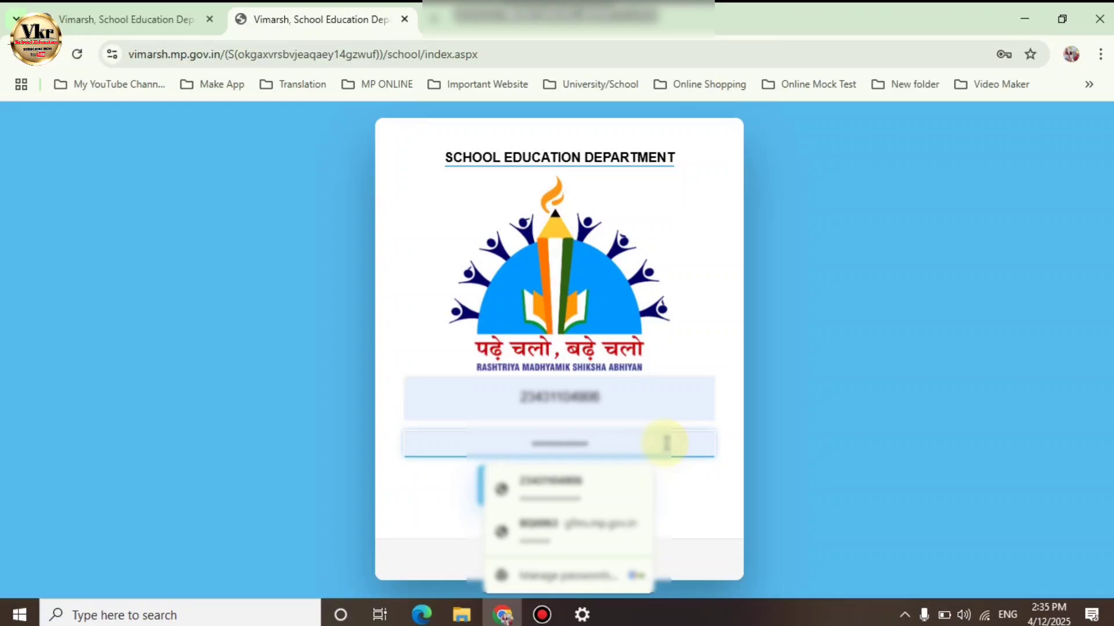
pyautogui.click(431, 510)
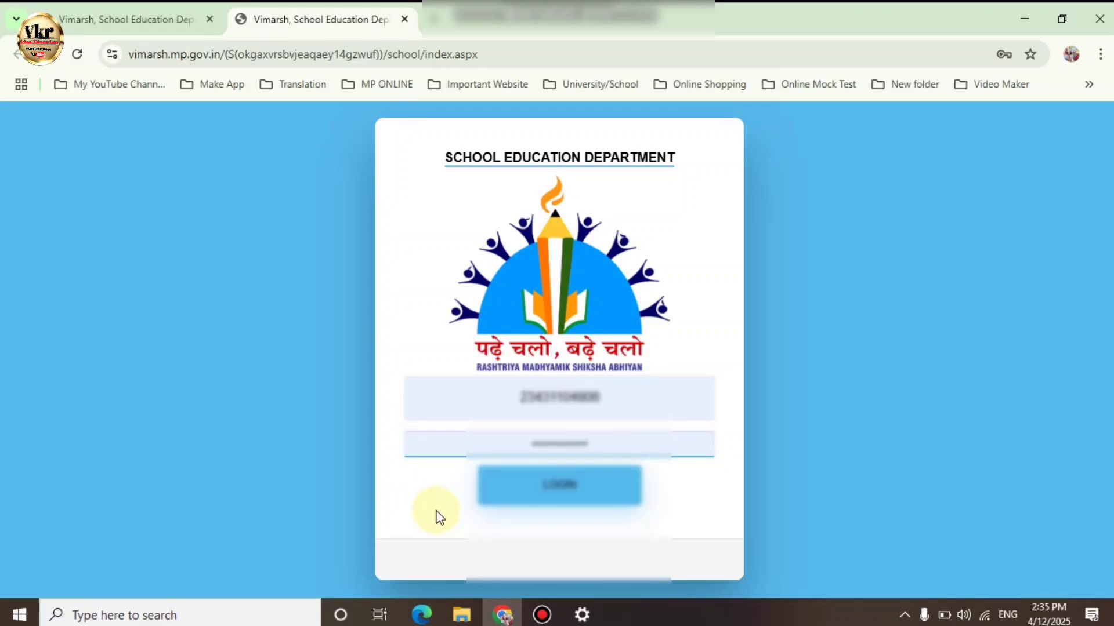
pyautogui.click(582, 498)
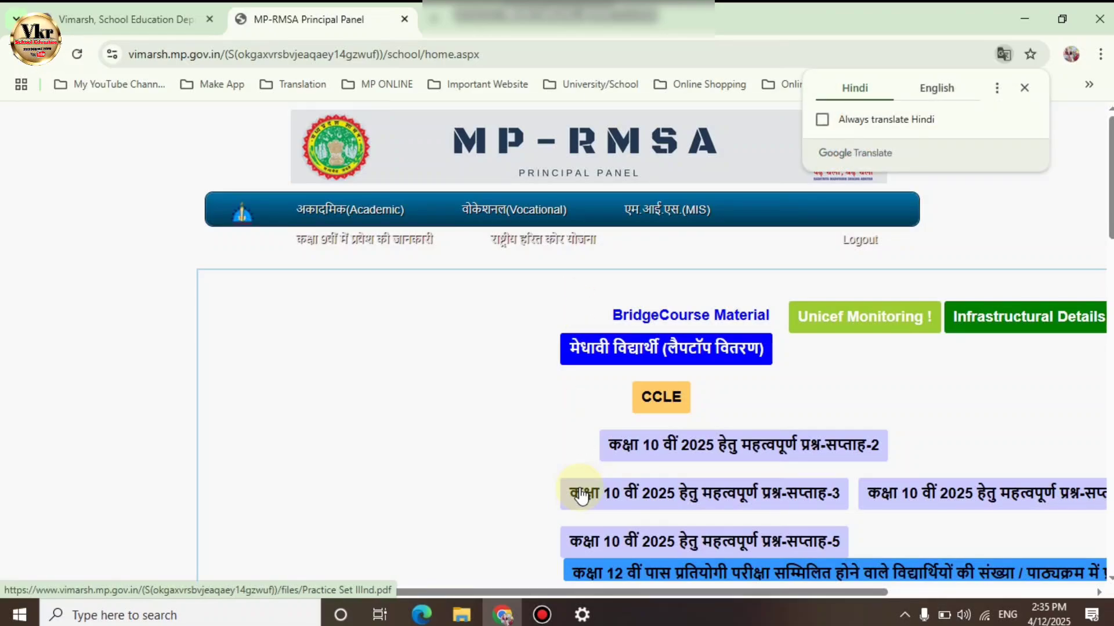
# - Translate the principal panel into English and open the Bridge Course Result Class 9th – 2025 page
pyautogui.click(960, 91)
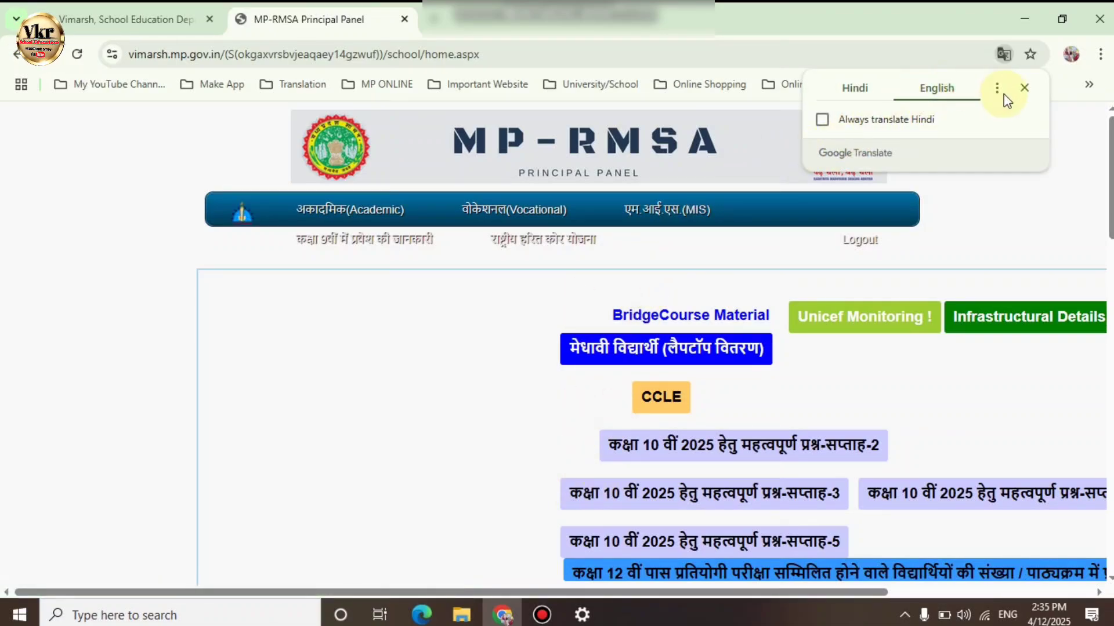
pyautogui.click(1025, 88)
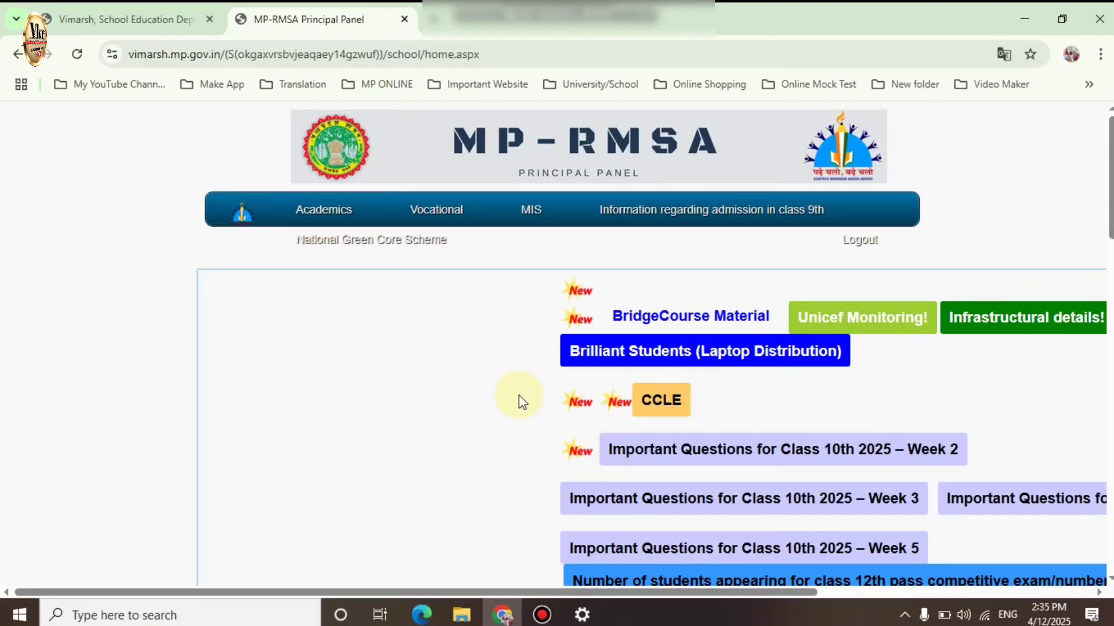
pyautogui.scroll(-3, 514, 380)
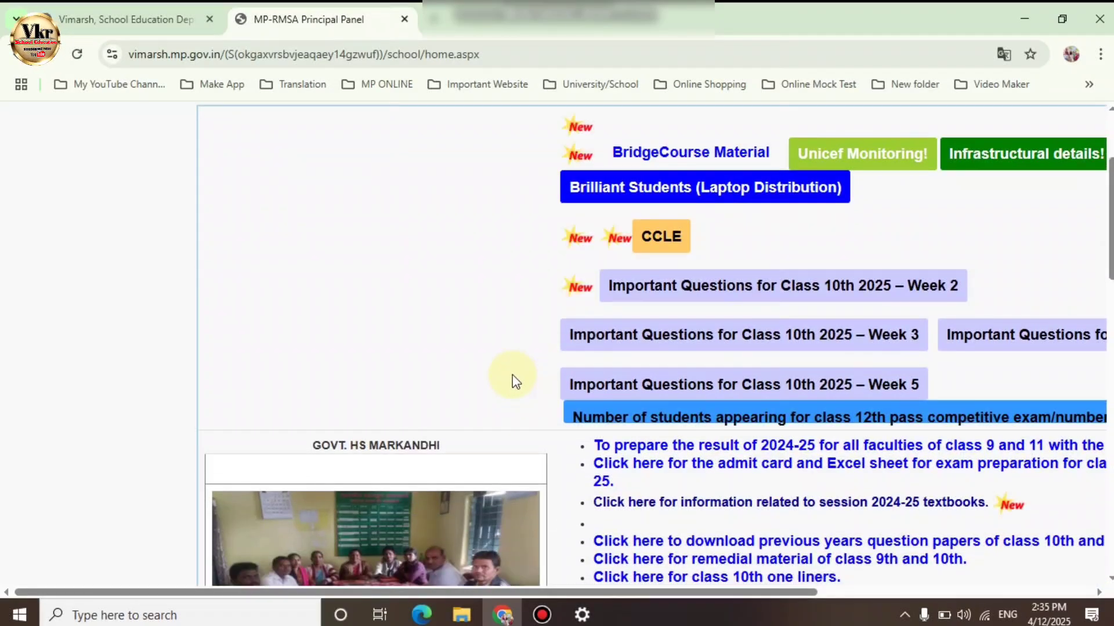
pyautogui.scroll(-5, 513, 377)
pyautogui.scroll(-1, 512, 377)
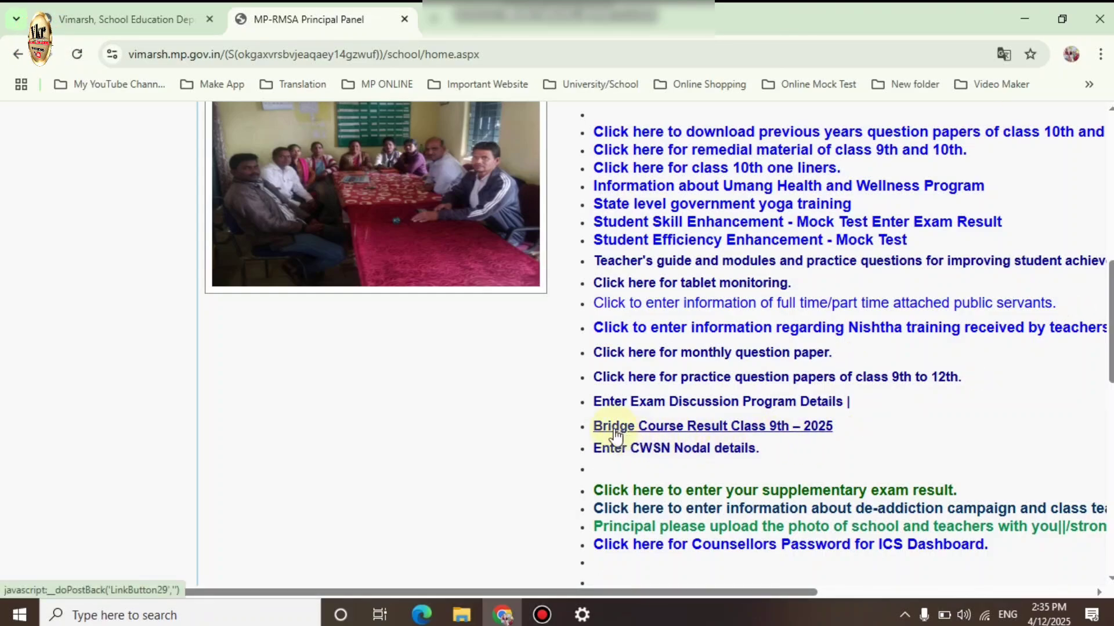
pyautogui.click(711, 429)
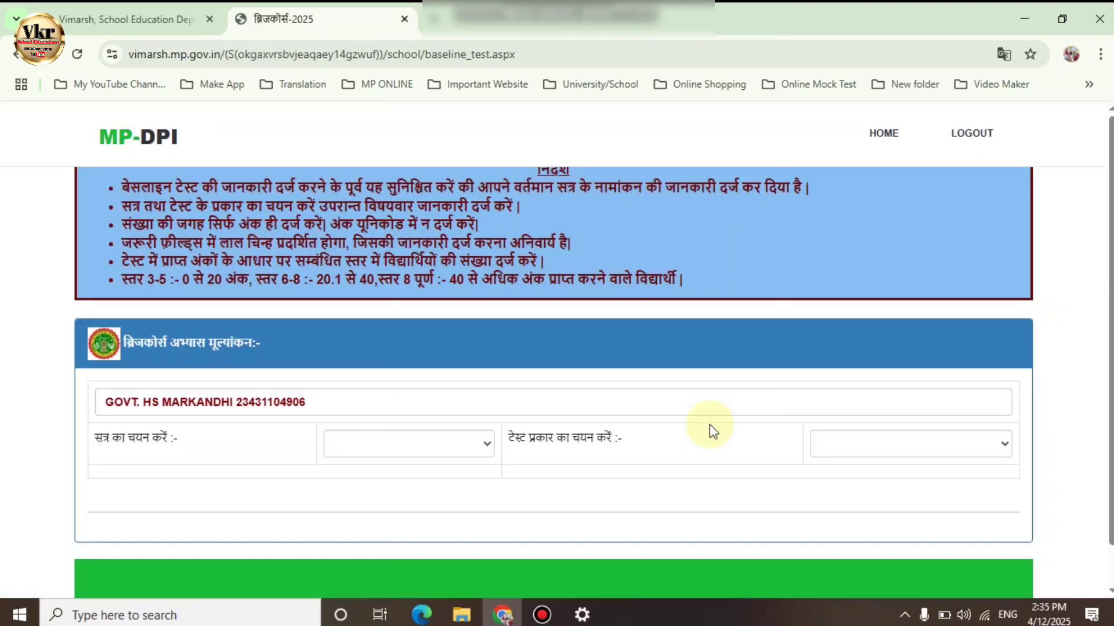
# - Choose session 2025 and test type बेसलाइन for the bridge course assessment
pyautogui.scroll(-1, 1047, 443)
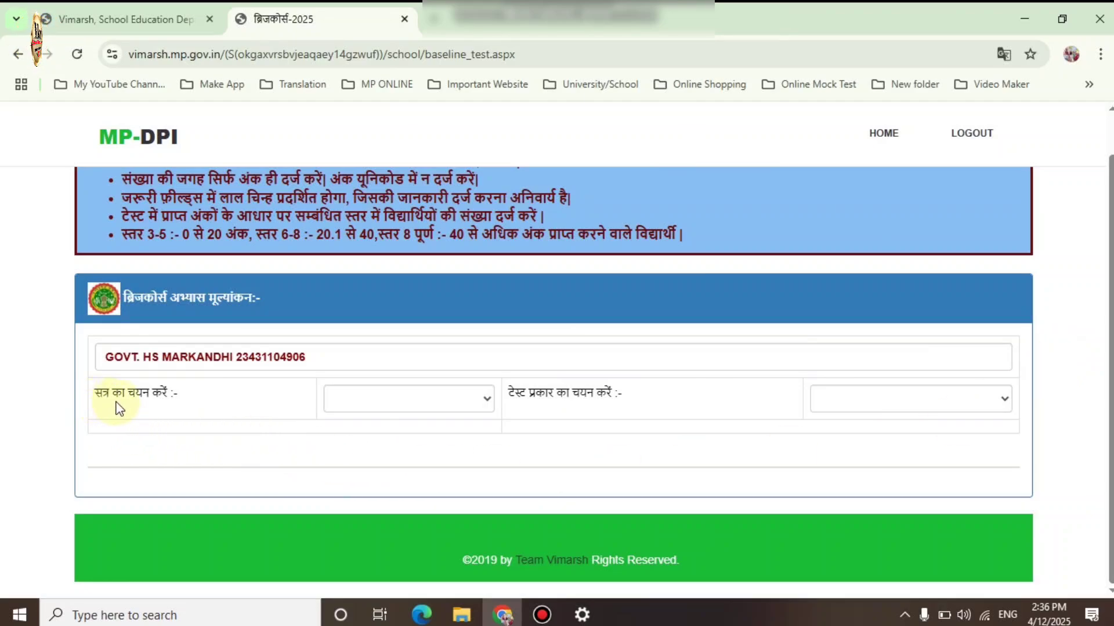
pyautogui.click(475, 401)
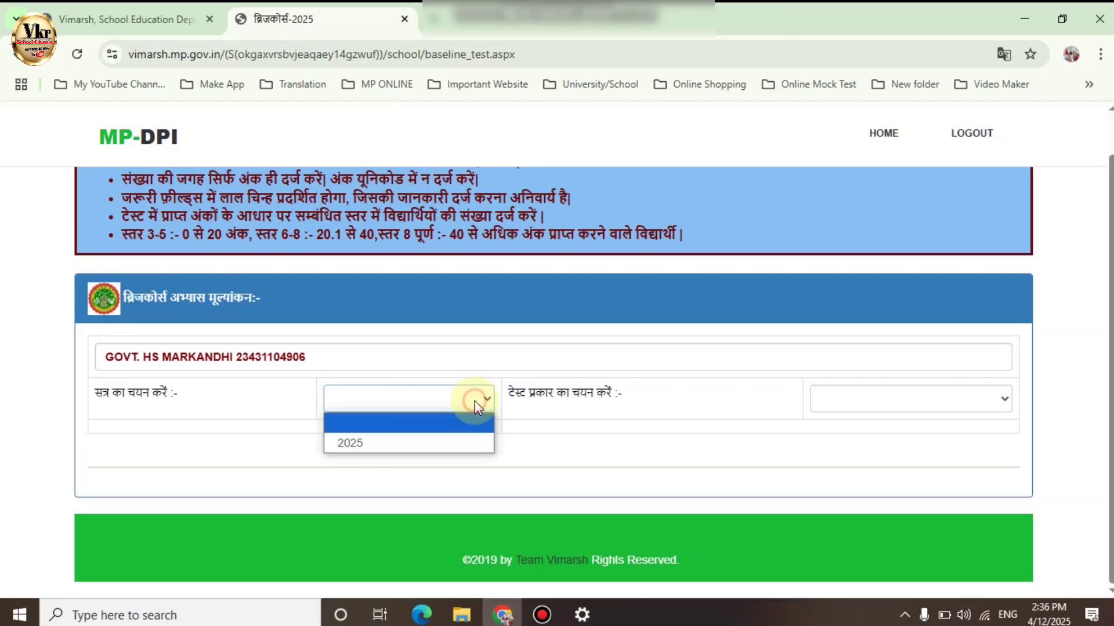
pyautogui.click(388, 442)
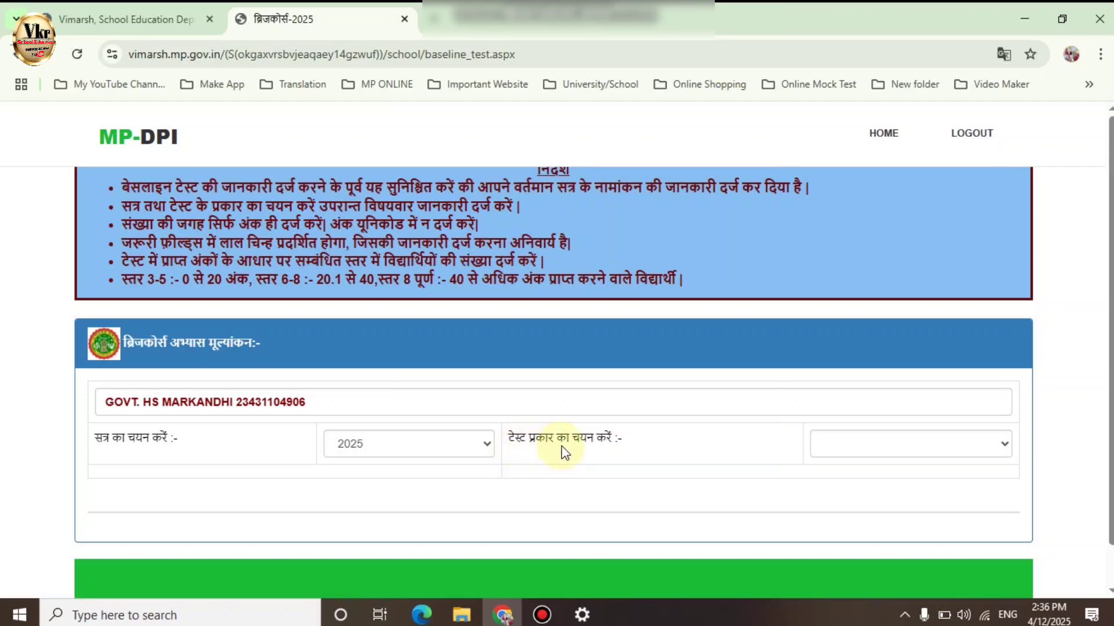
pyautogui.click(975, 449)
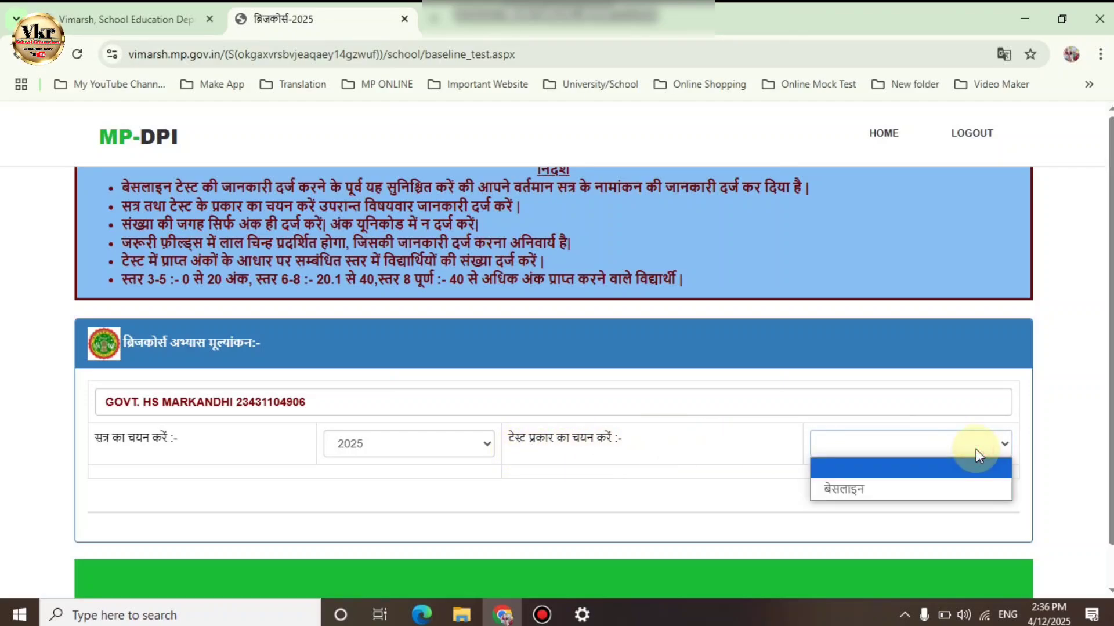
pyautogui.click(884, 487)
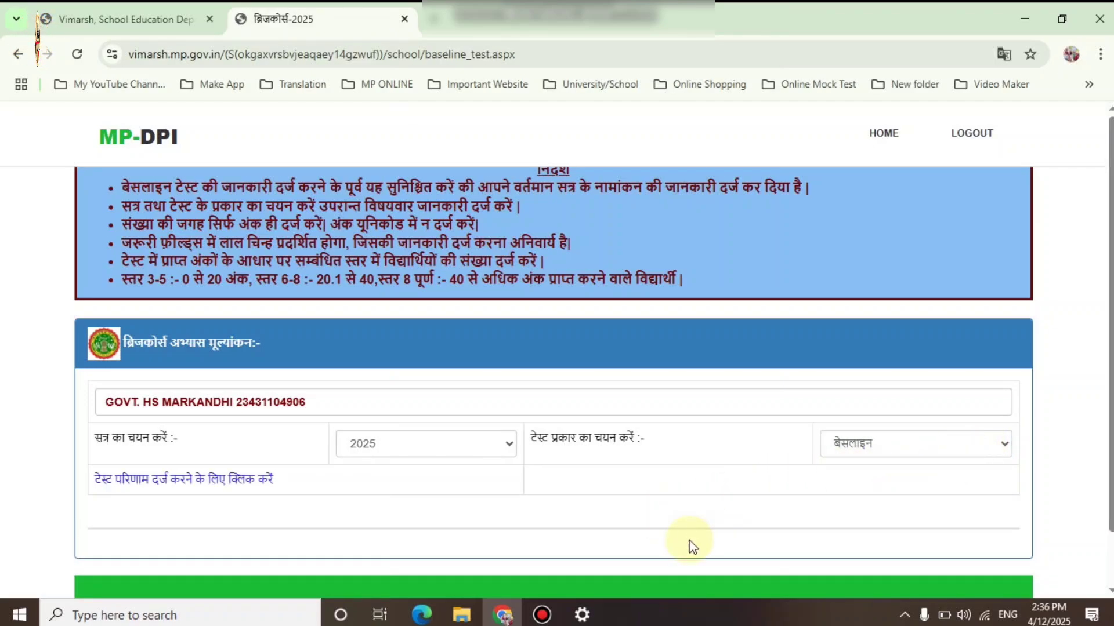
# - Open the test result entry table for the chosen session and test, and look over its subject rows
pyautogui.scroll(-1, 606, 525)
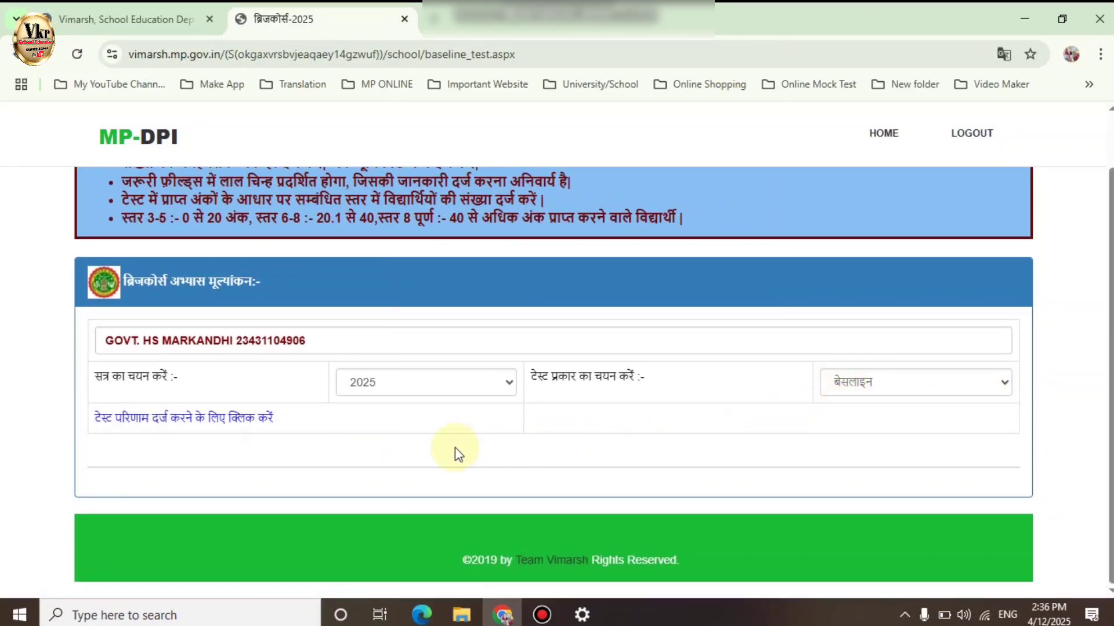
pyautogui.click(203, 428)
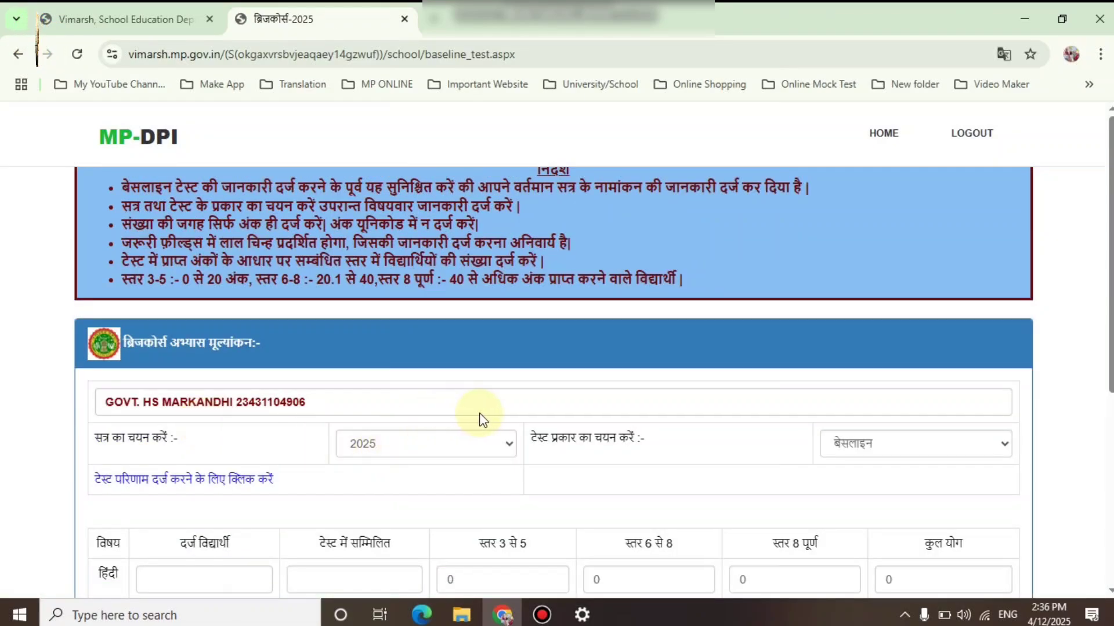
pyautogui.scroll(-5, 485, 406)
pyautogui.scroll(3, 485, 406)
pyautogui.scroll(3, 485, 406)
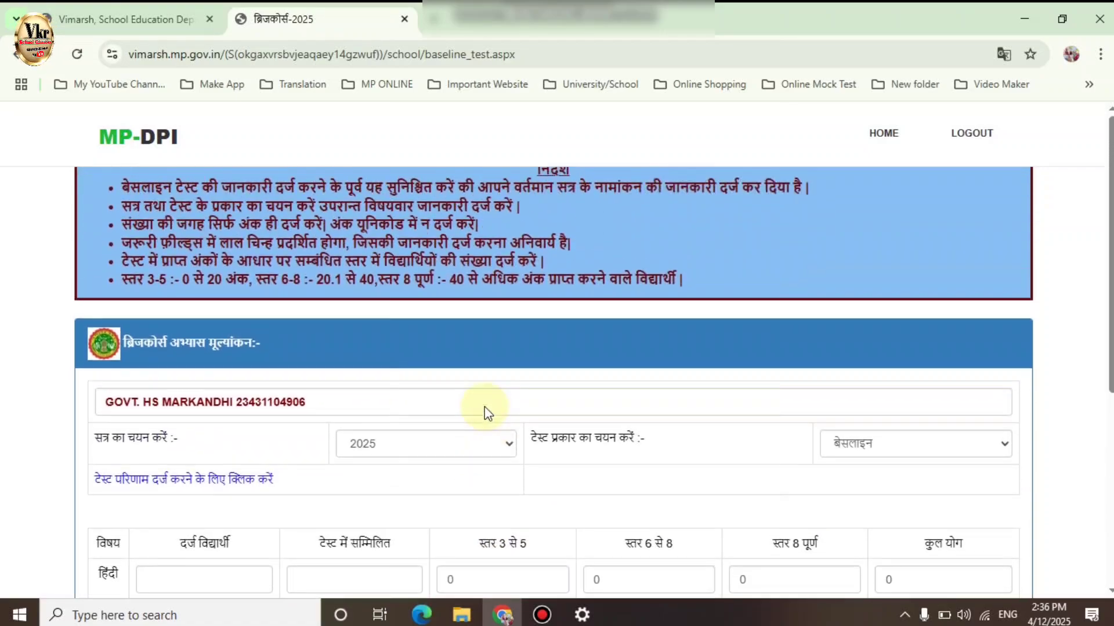
pyautogui.scroll(-4, 485, 406)
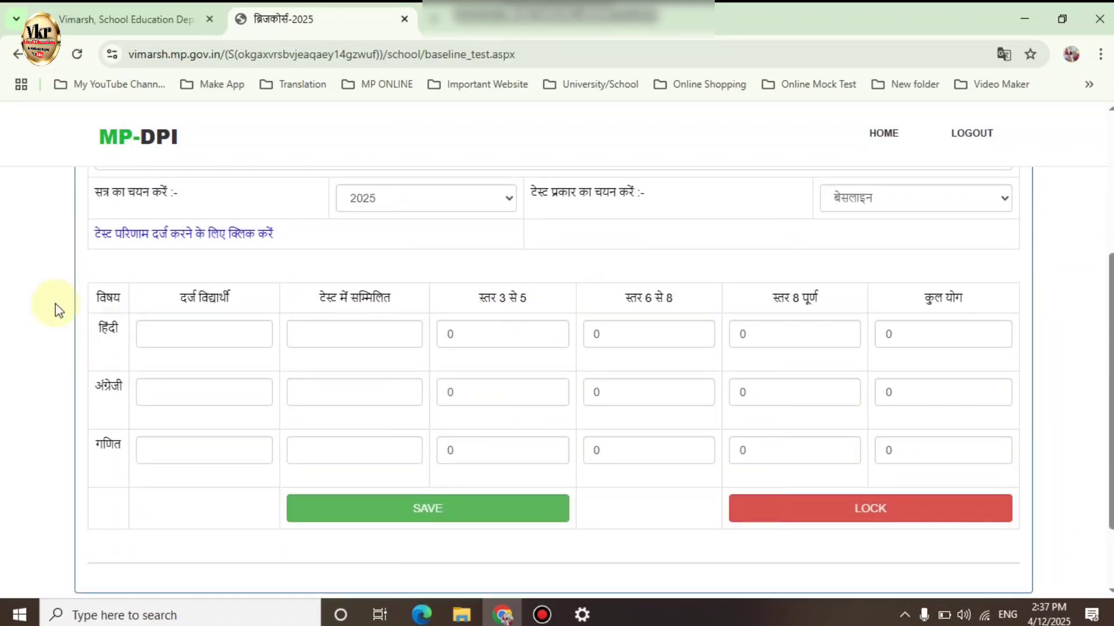
pyautogui.click(54, 329)
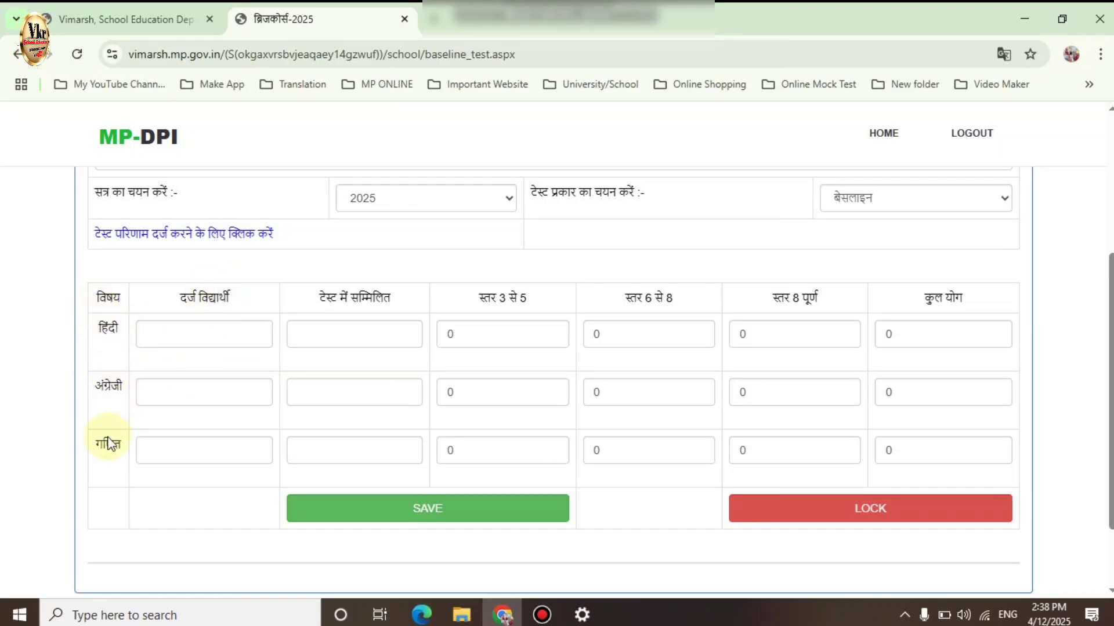
# - Enter 29 enrolled students and 29 test participants in the Hindi row
pyautogui.click(191, 336)
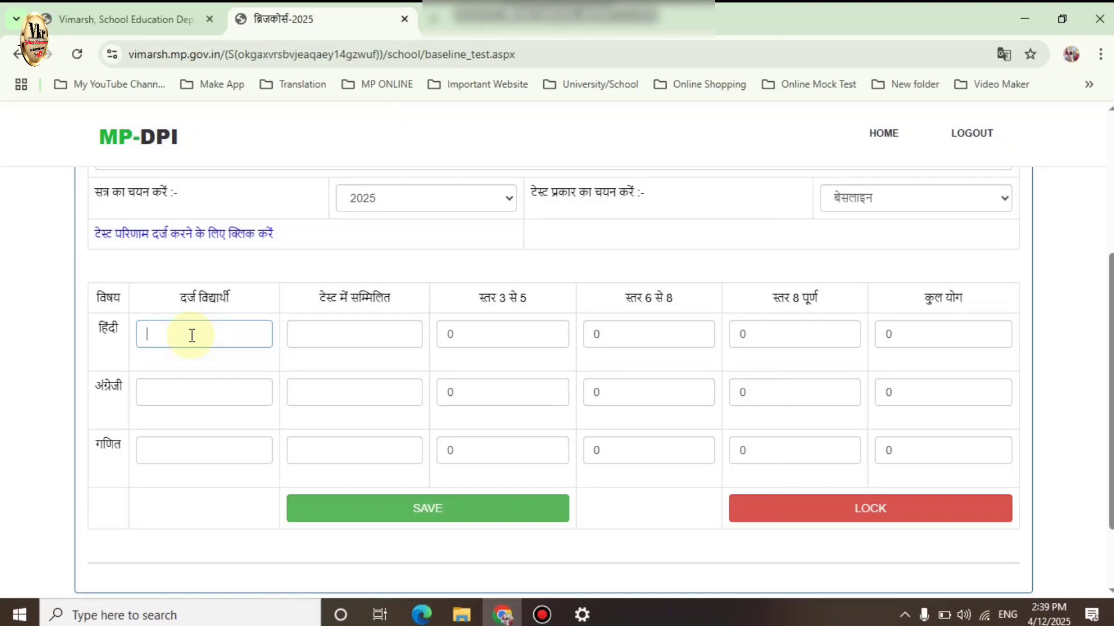
pyautogui.write('29')
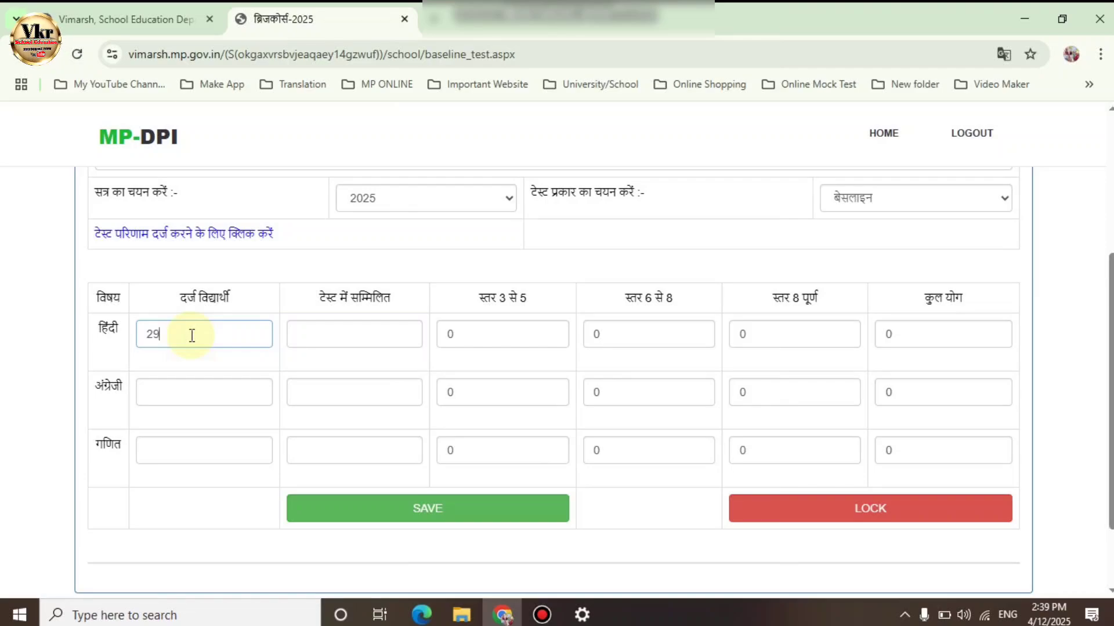
pyautogui.click(335, 336)
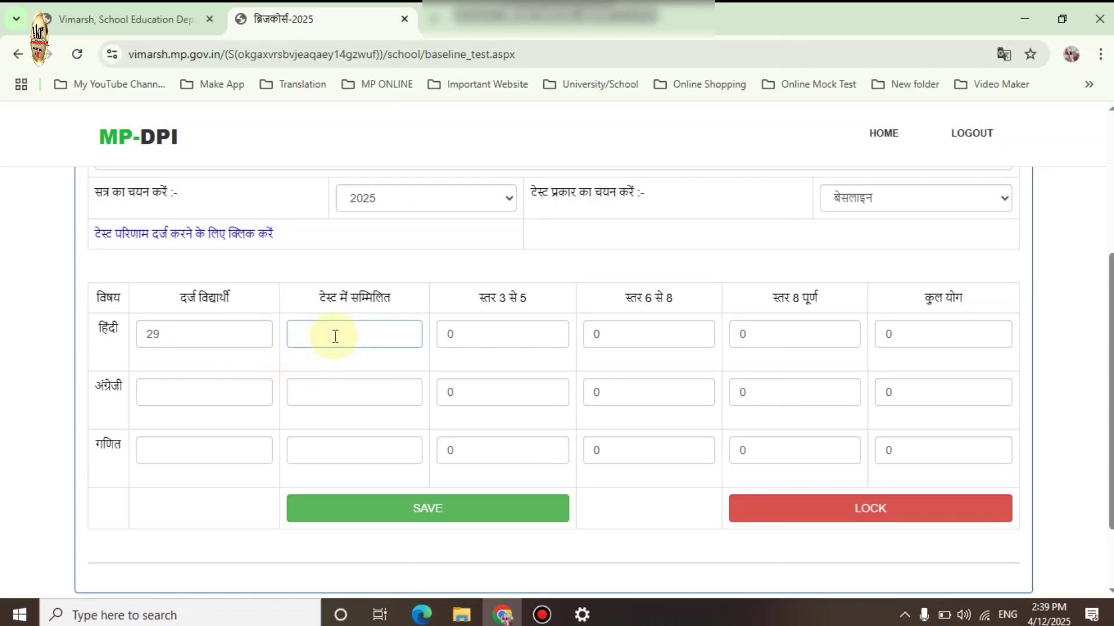
pyautogui.write('29')
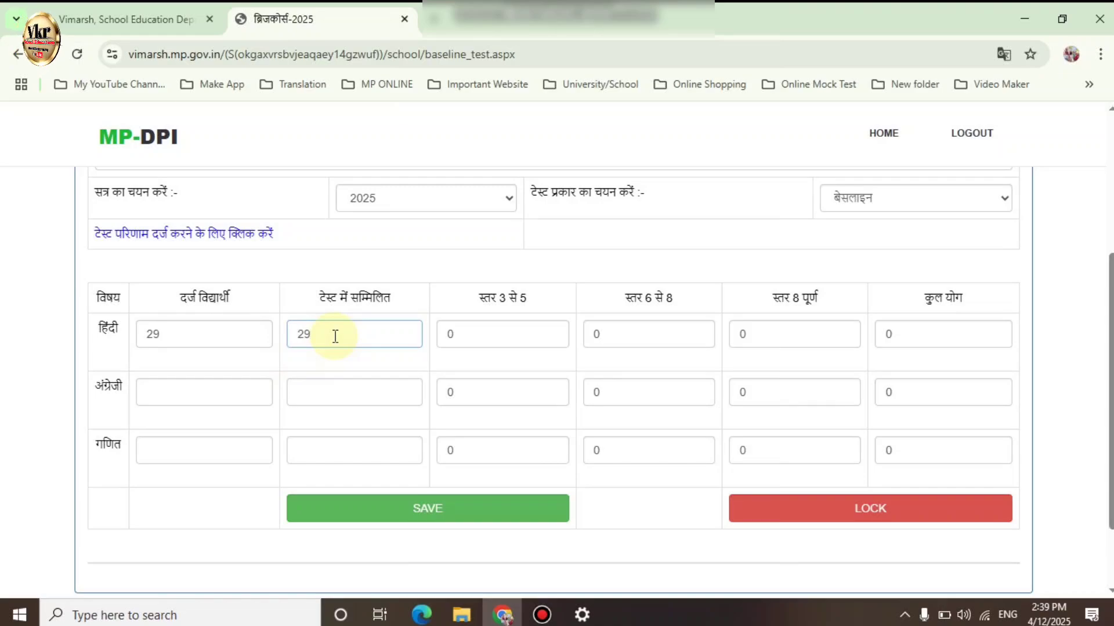
# - Set the Hindi student counts to 09 for level 3 to 5, 14 for level 6 to 8 and 06 for level 8 complete
pyautogui.click(478, 335)
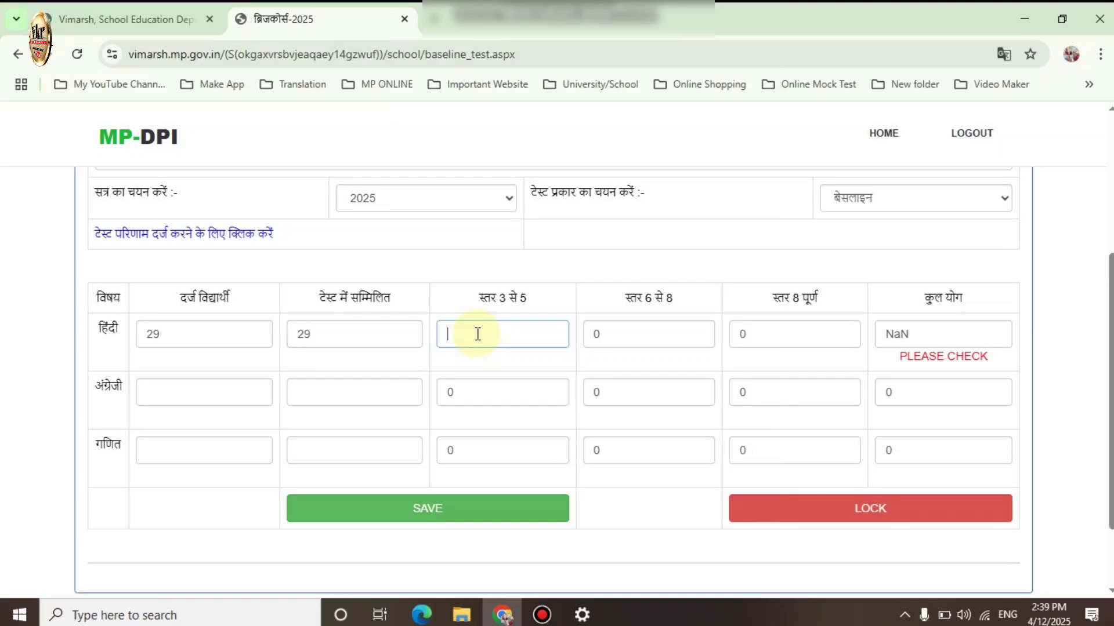
pyautogui.write('9')
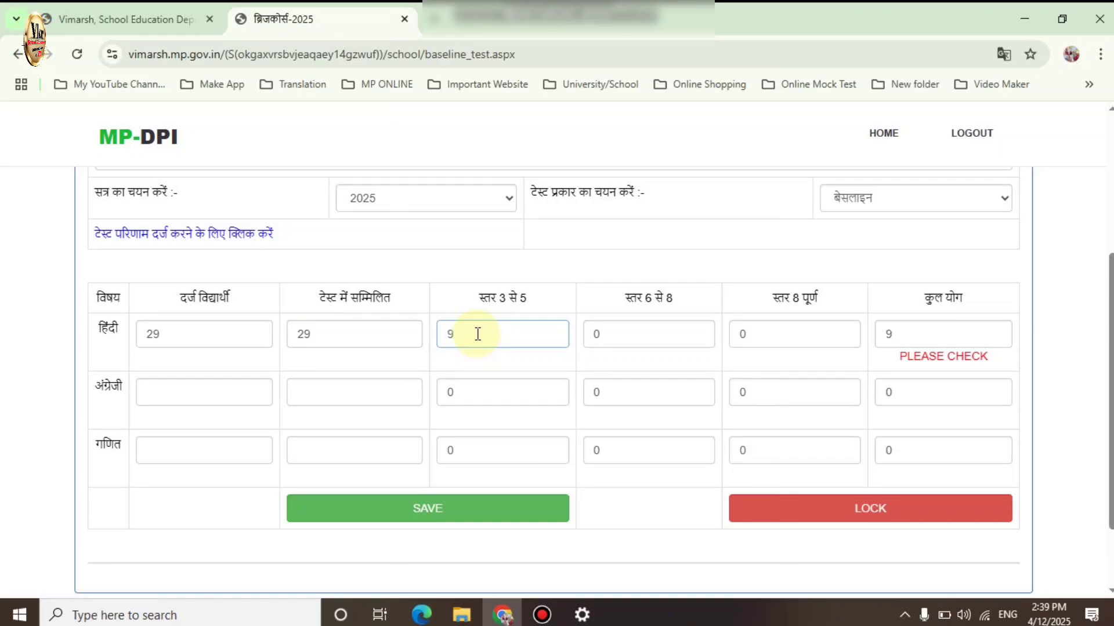
pyautogui.click(641, 332)
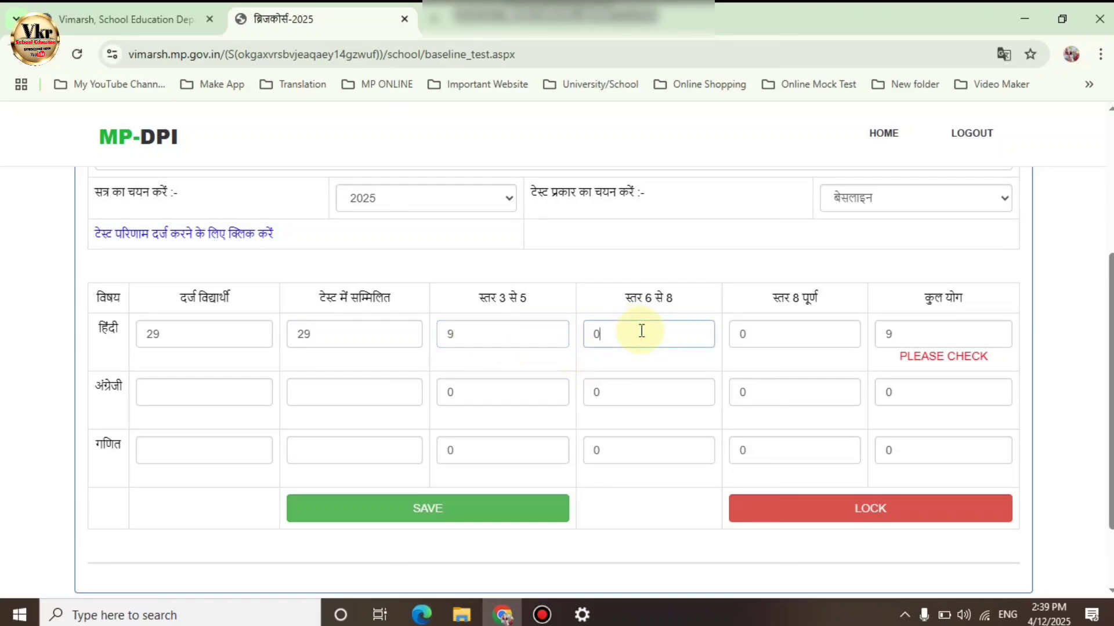
pyautogui.press('BackSpace')
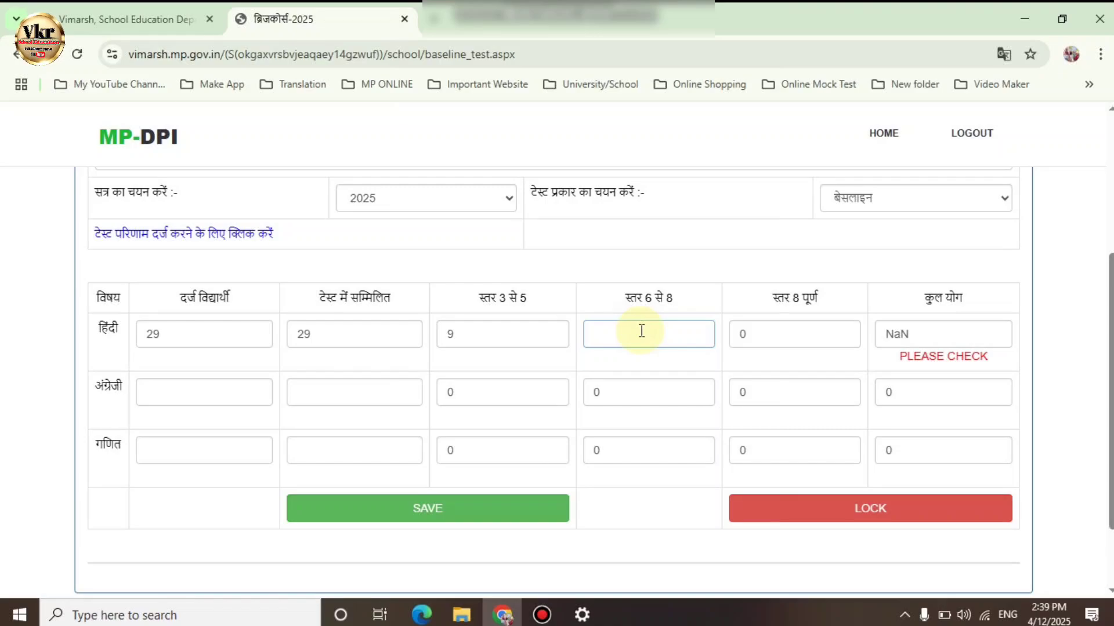
pyautogui.write('14')
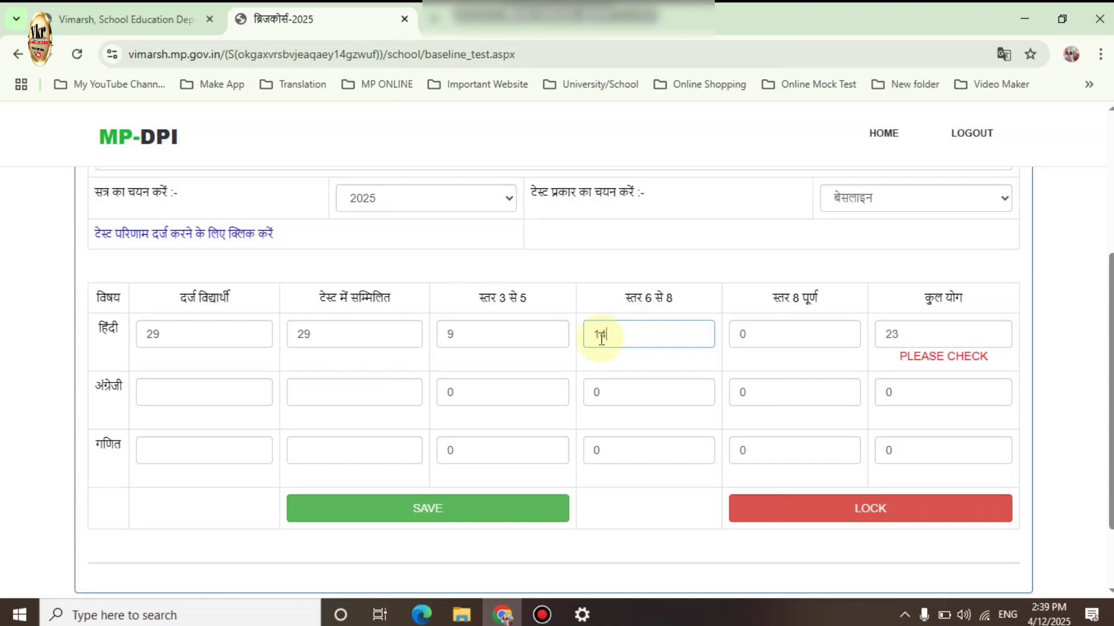
pyautogui.click(772, 329)
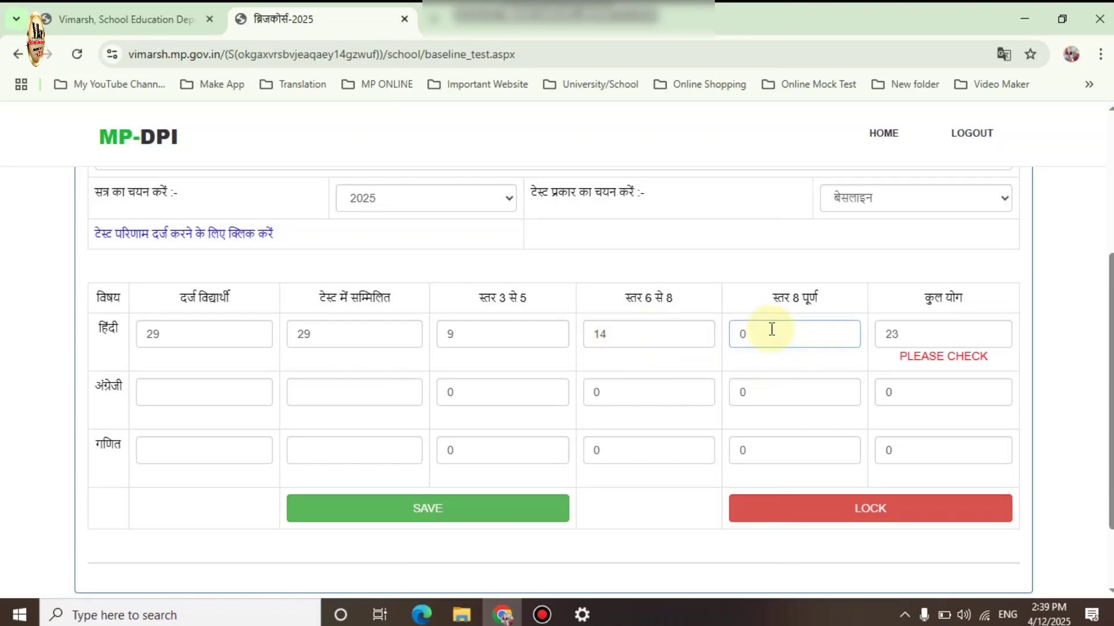
pyautogui.press('BackSpace')
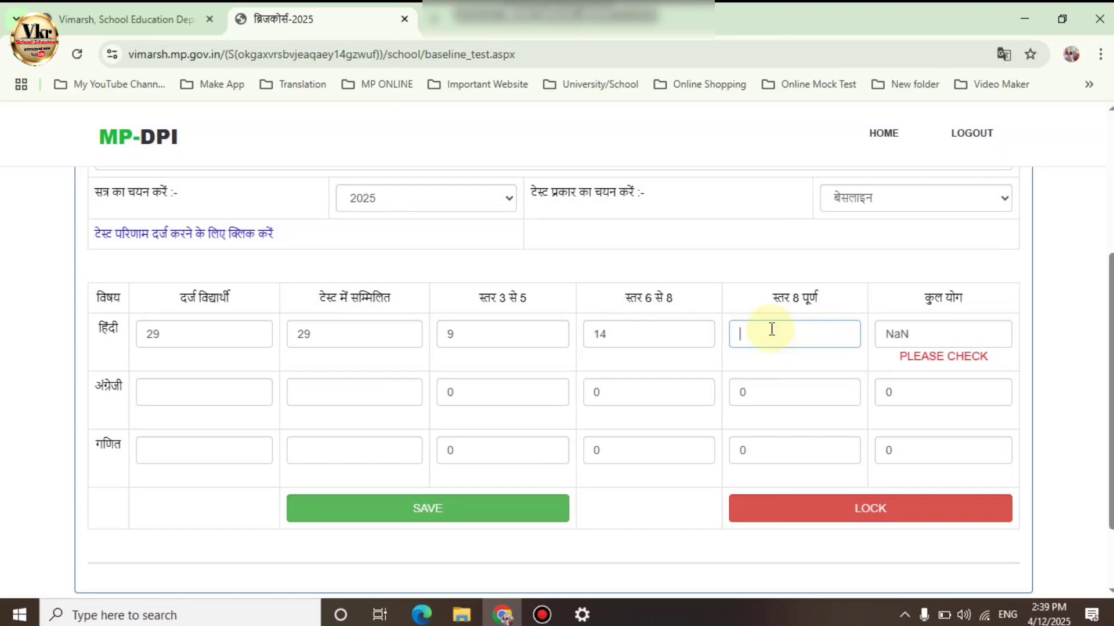
pyautogui.write('06')
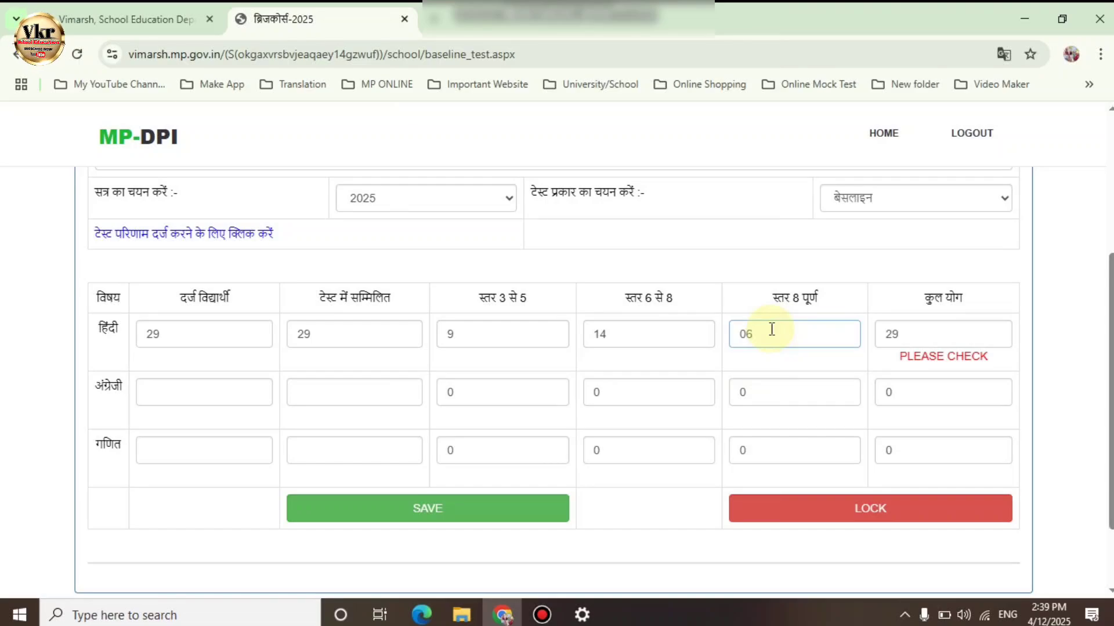
pyautogui.click(449, 334)
pyautogui.write('0')
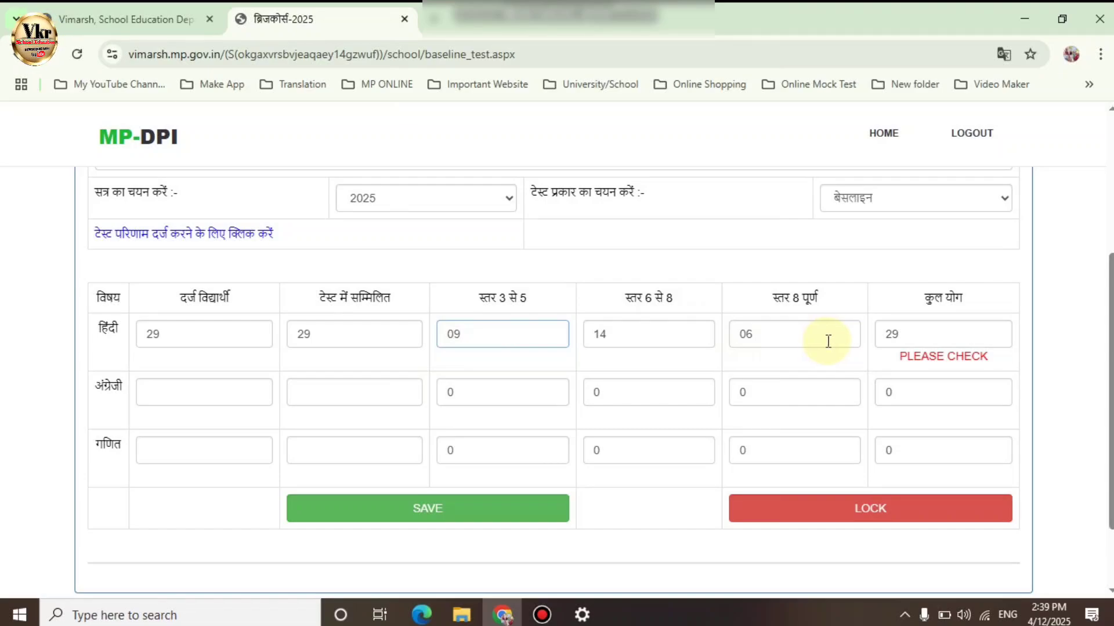
pyautogui.click(915, 336)
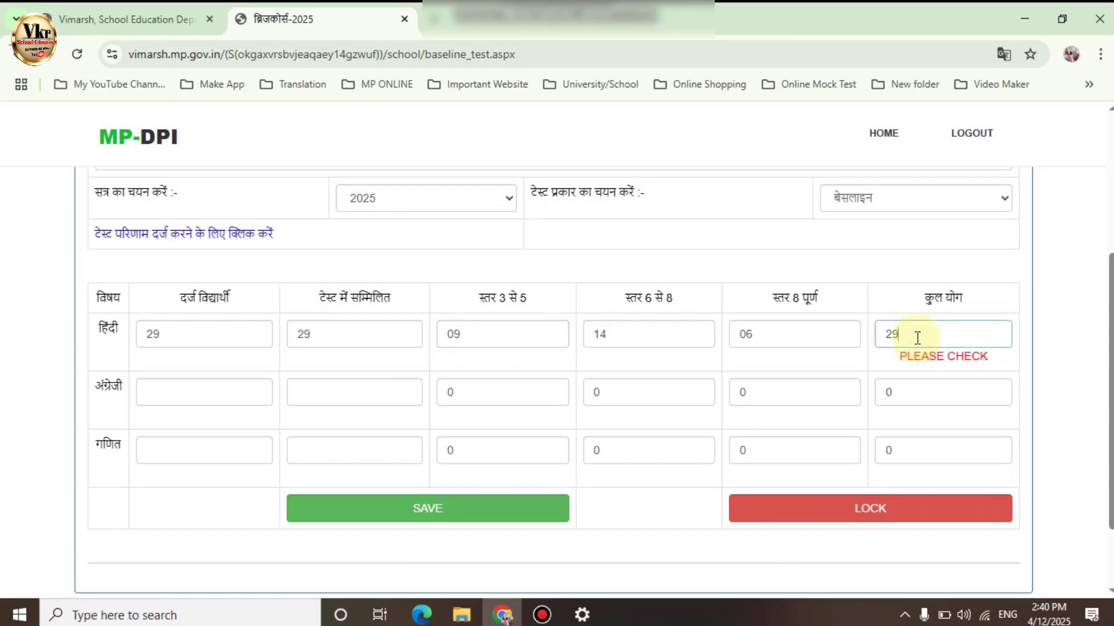
# - Enter 29 enrolled students and 29 test participants in both the English and Maths rows
pyautogui.click(174, 392)
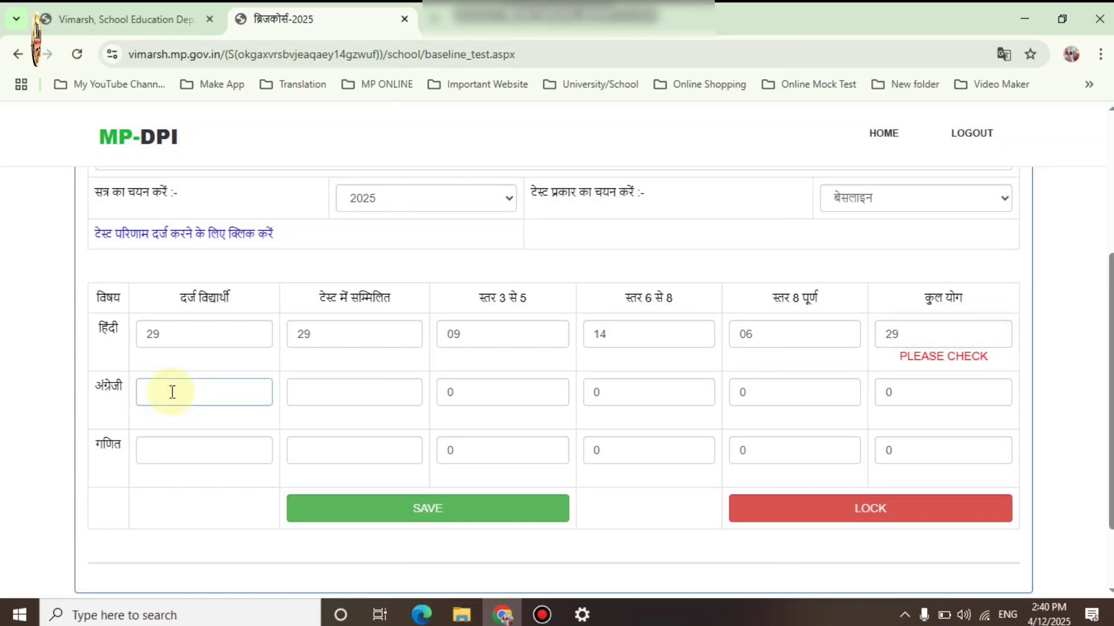
pyautogui.write('29')
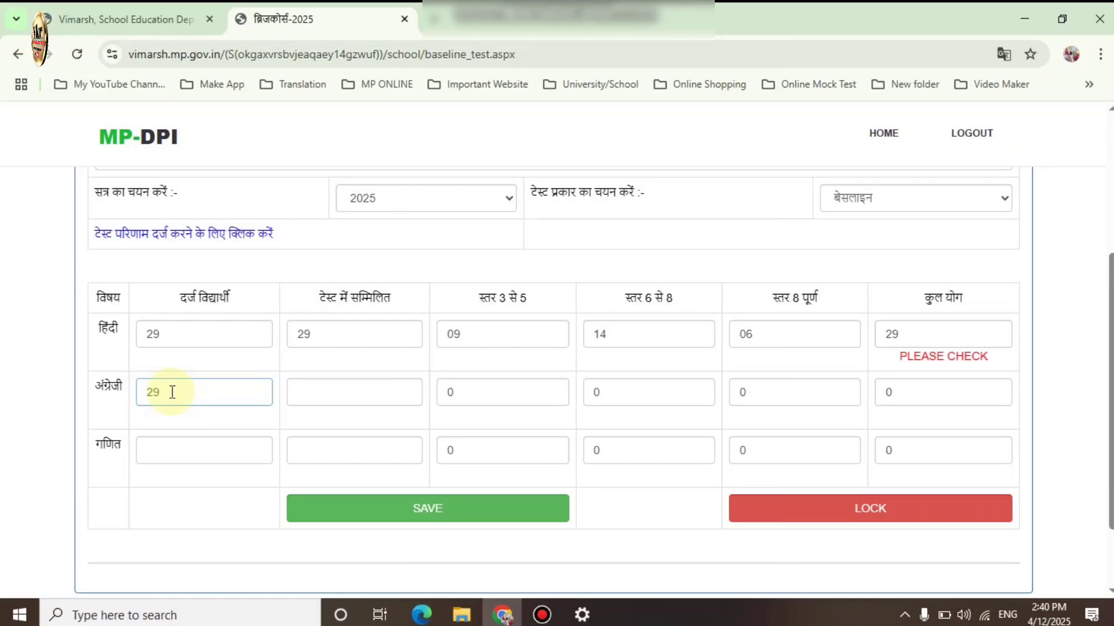
pyautogui.click(196, 453)
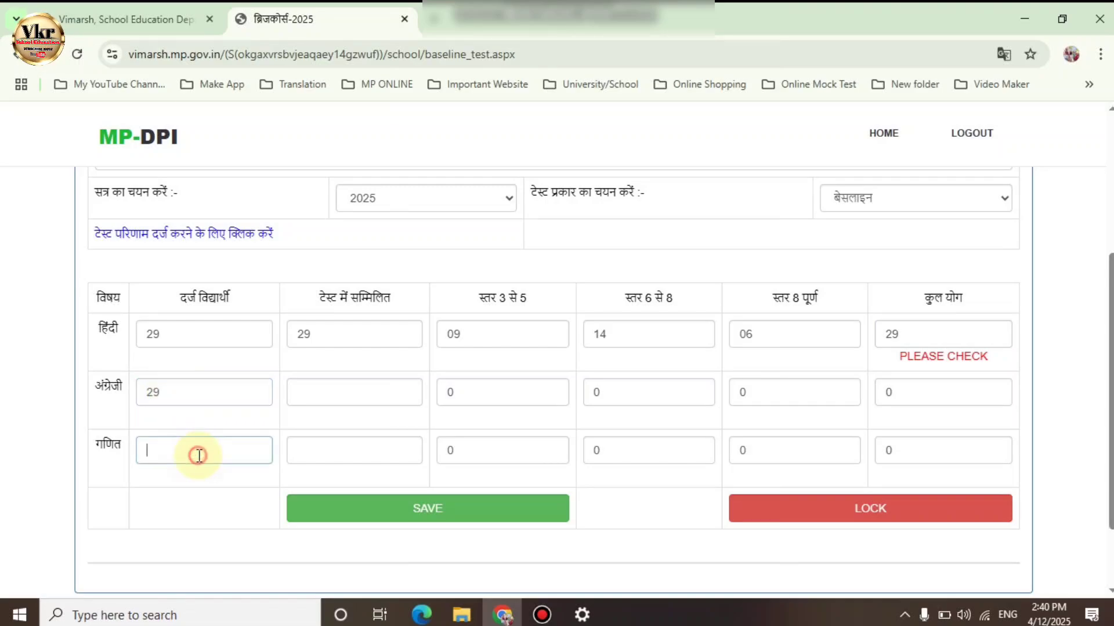
pyautogui.write('29')
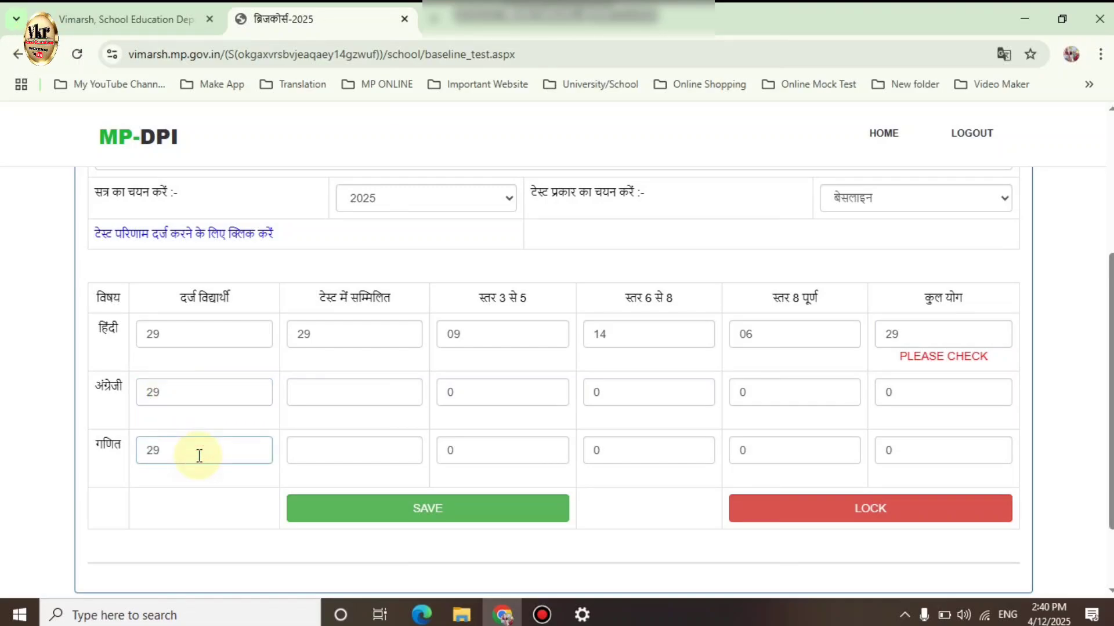
pyautogui.click(326, 393)
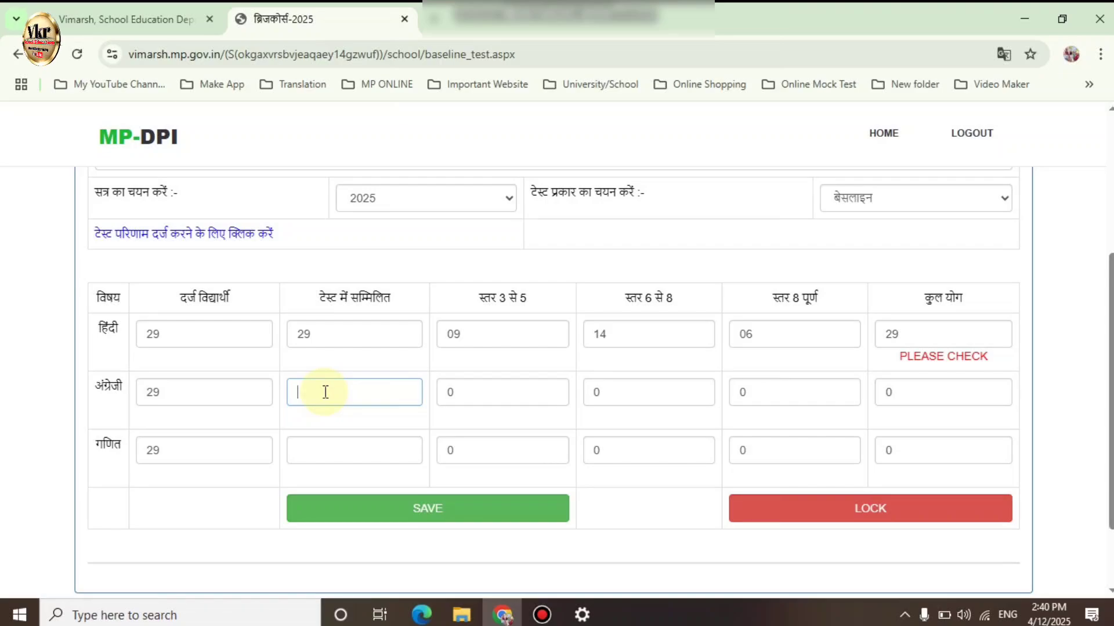
pyautogui.write('29')
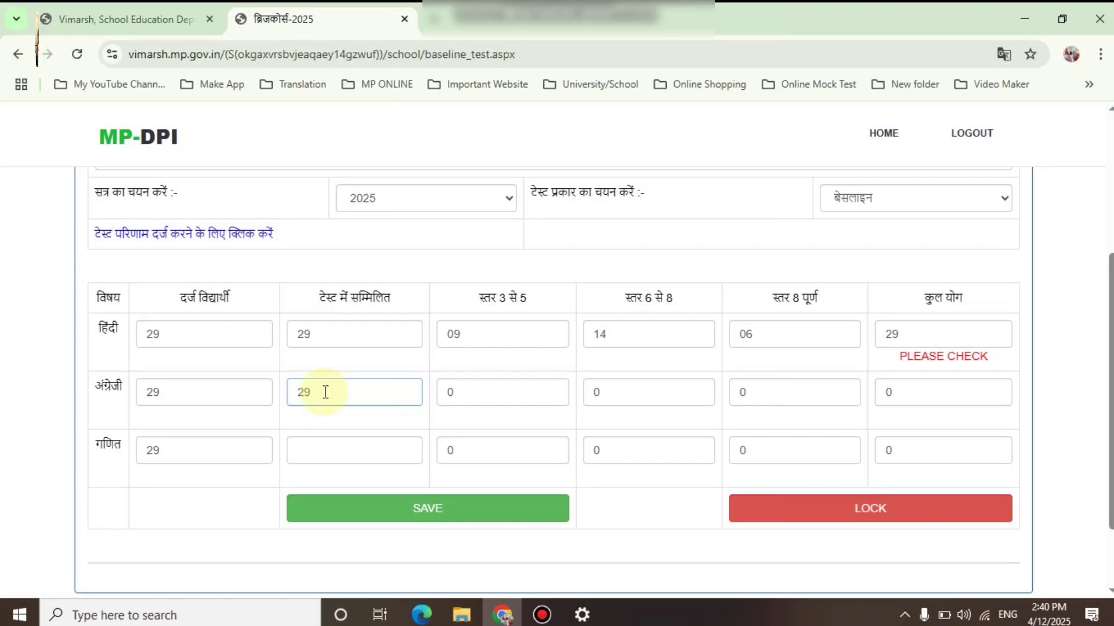
pyautogui.click(344, 448)
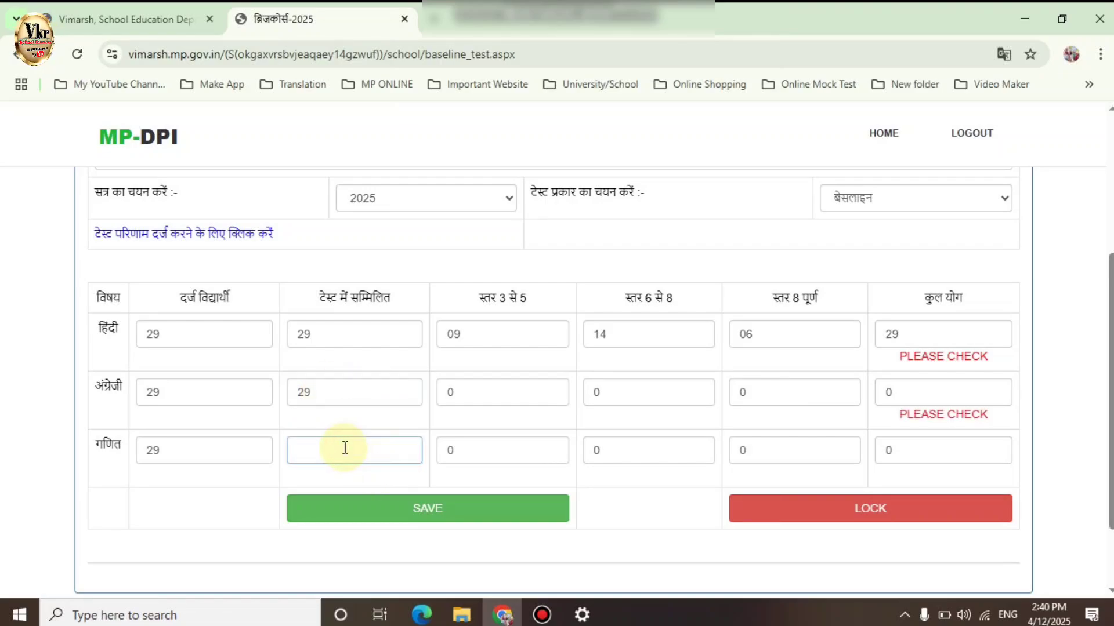
pyautogui.write('29')
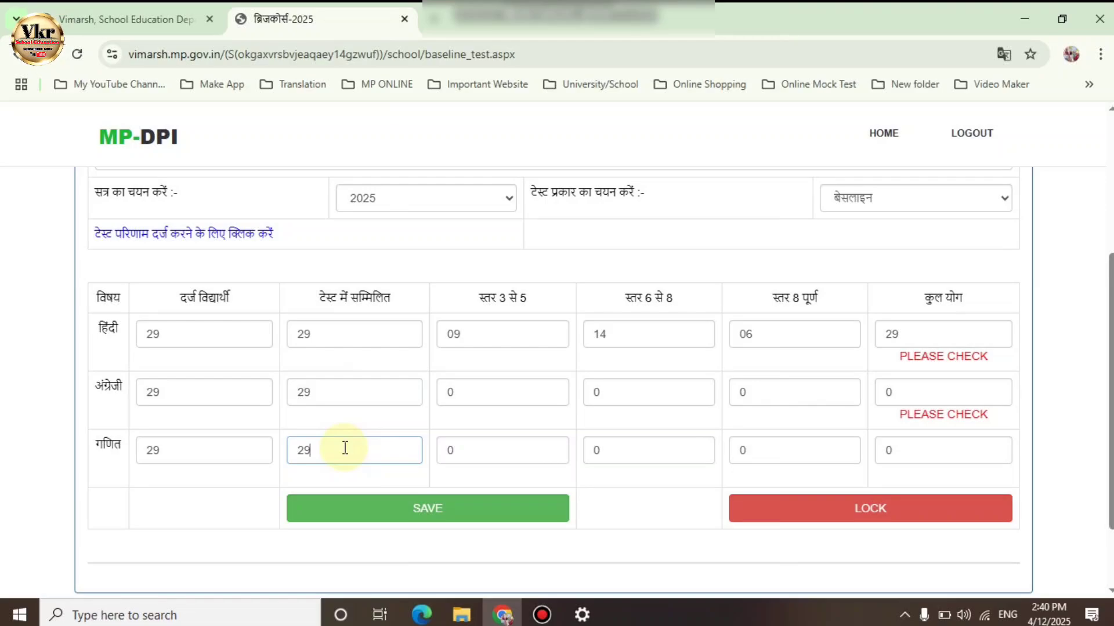
# - Set the English student counts to 18 for level 3 to 5, 07 for level 6 to 8 and 04 for level 8 complete
pyautogui.click(470, 393)
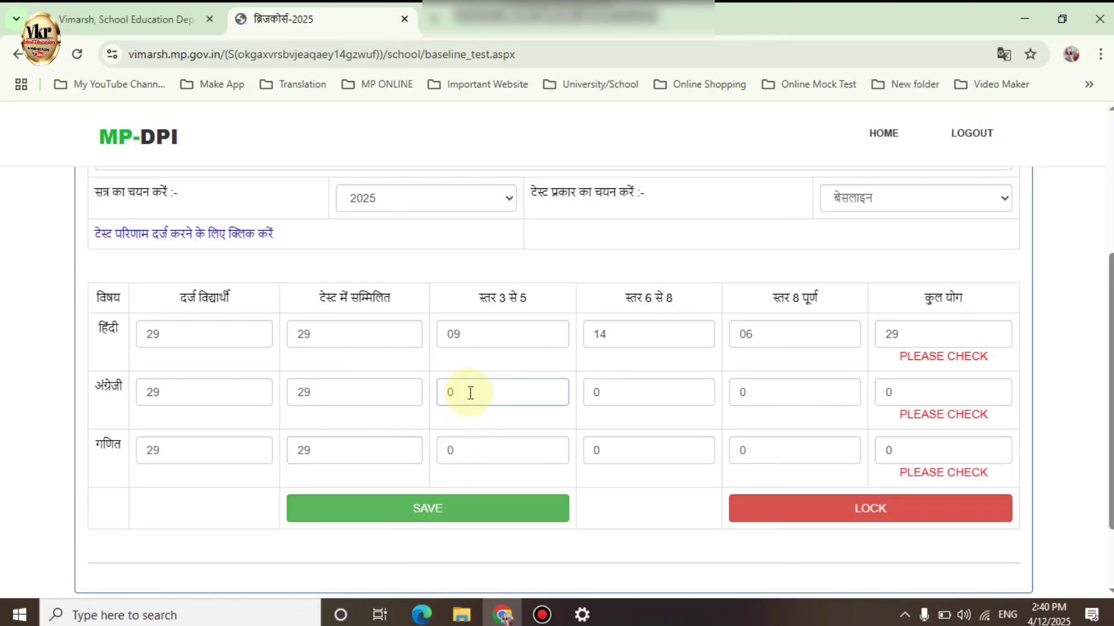
pyautogui.press('BackSpace')
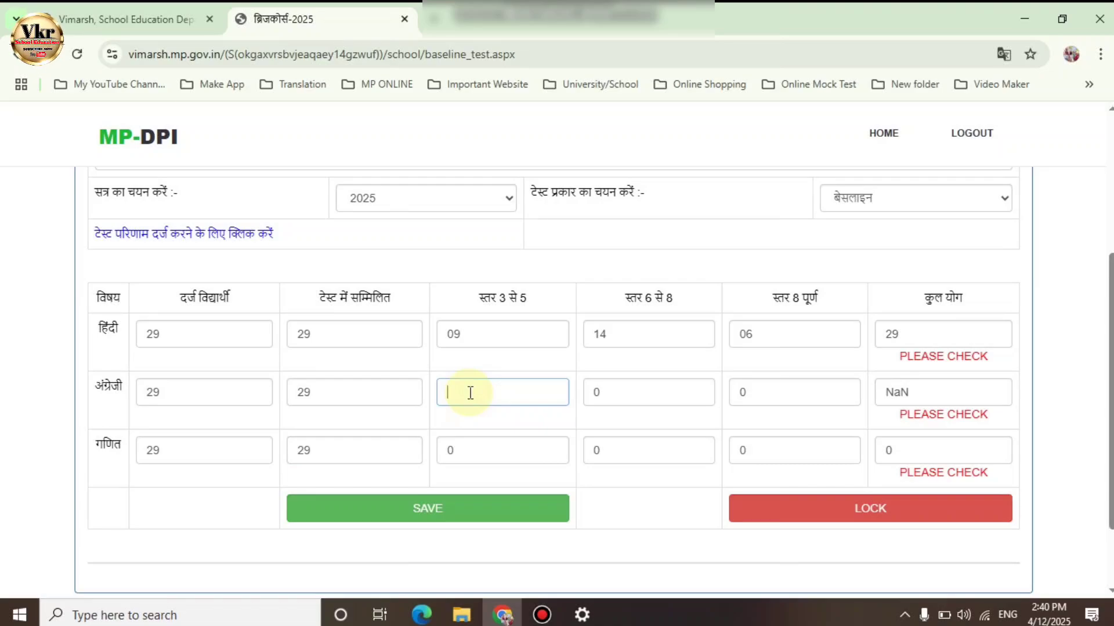
pyautogui.write('16')
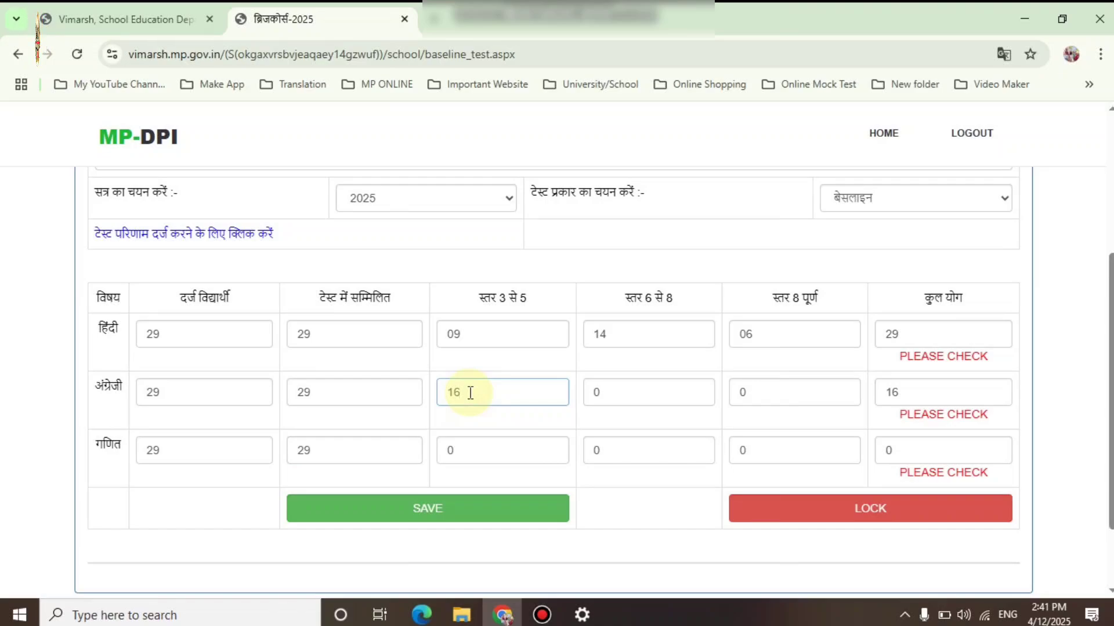
pyautogui.press('BackSpace')
pyautogui.write('8')
pyautogui.click(630, 397)
pyautogui.press('BackSpace')
pyautogui.write('07')
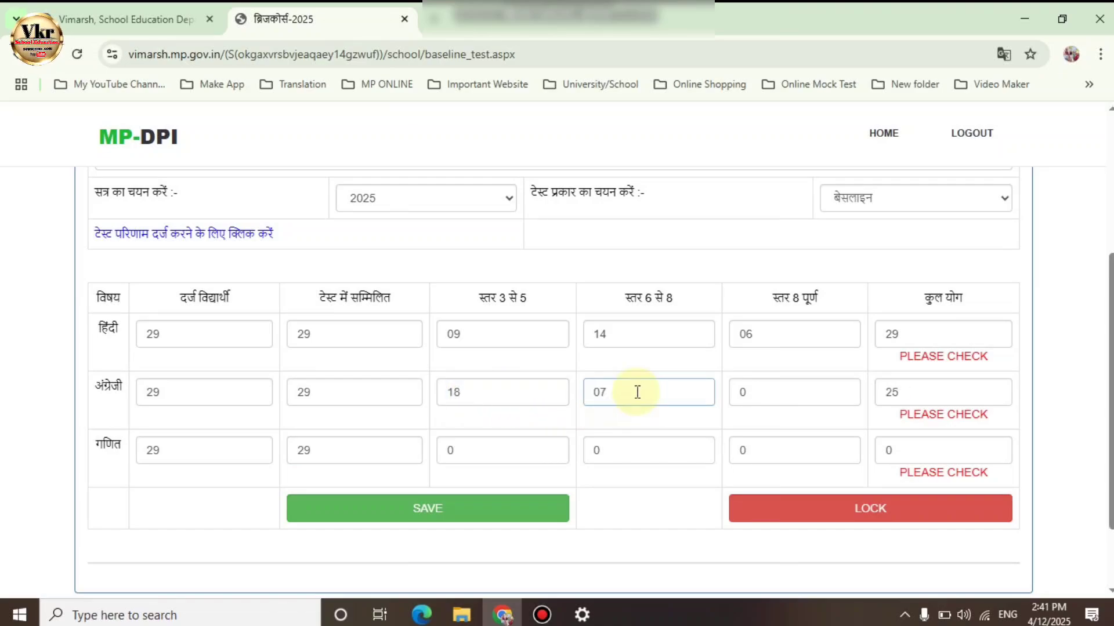
pyautogui.click(781, 389)
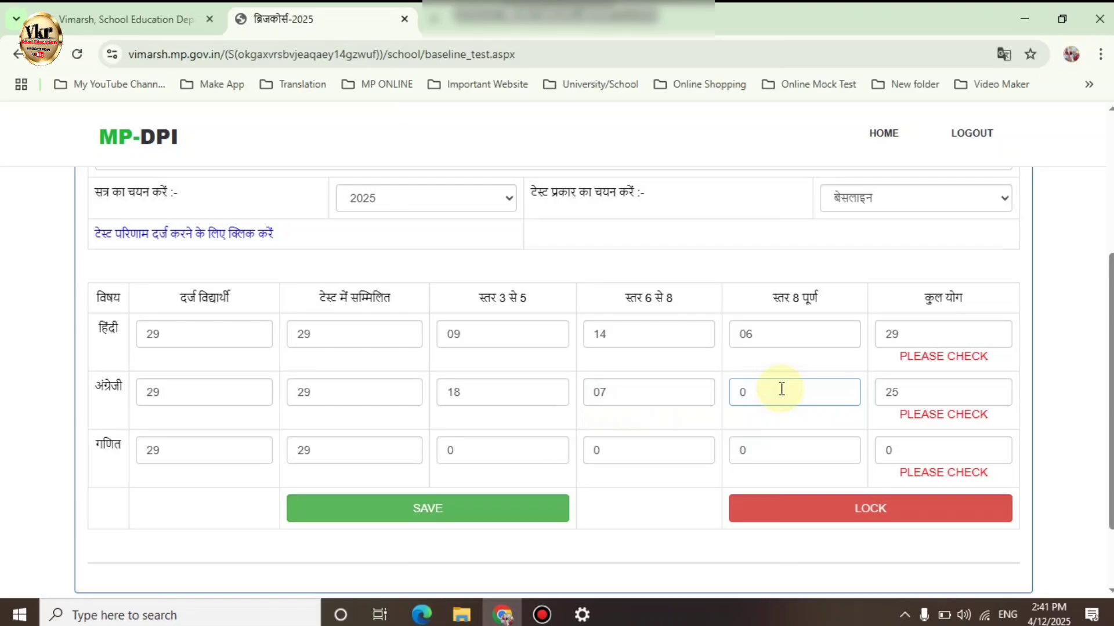
pyautogui.press('BackSpace')
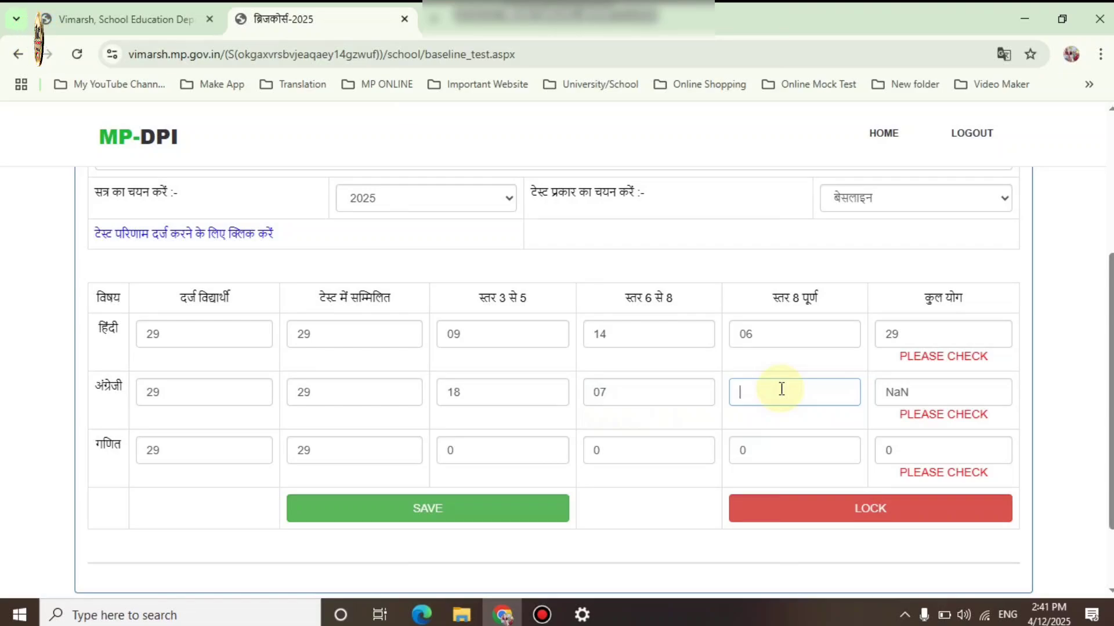
pyautogui.write('0')
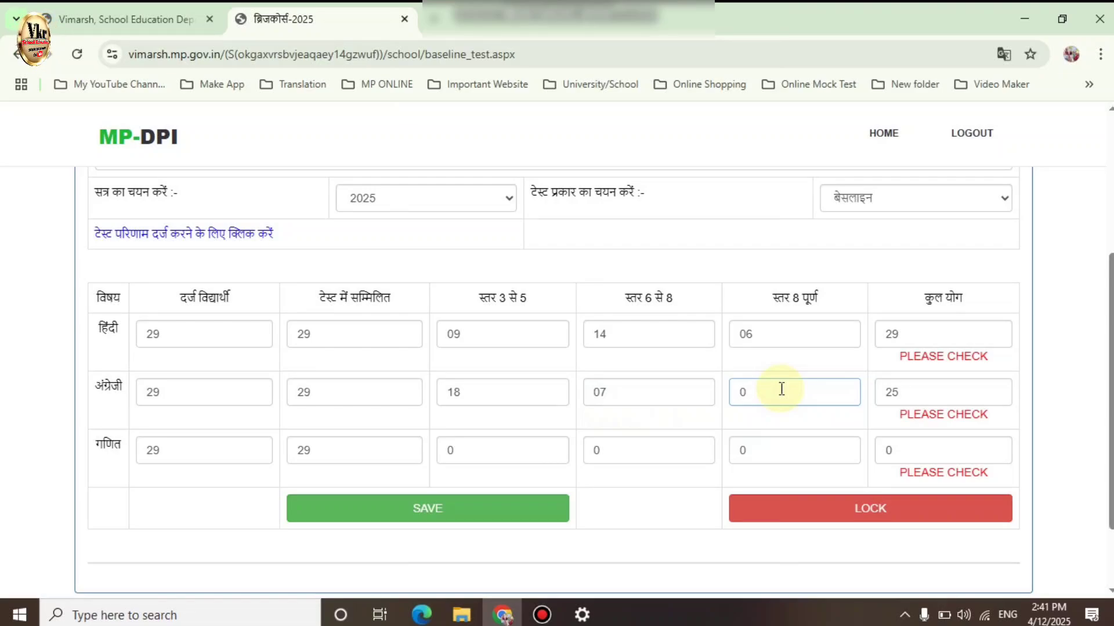
pyautogui.write('4')
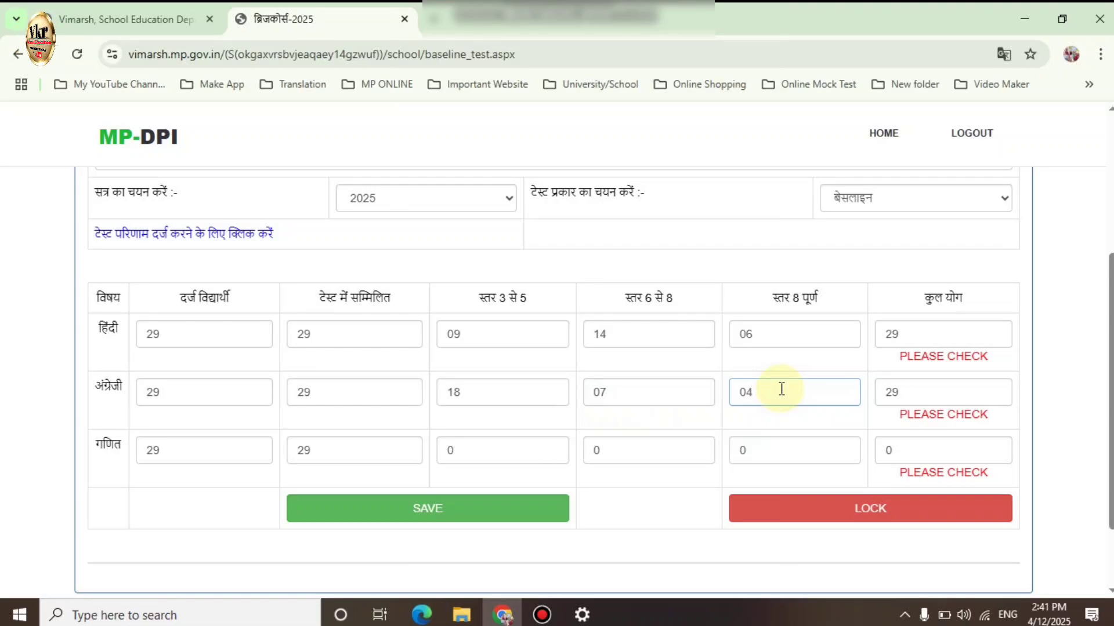
pyautogui.click(936, 396)
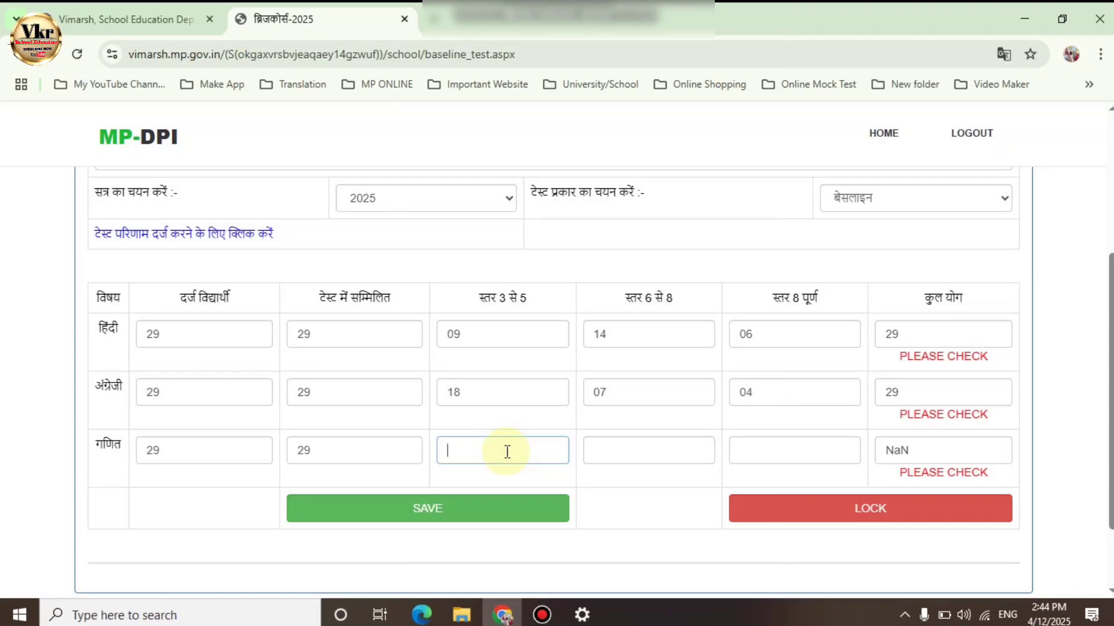
# - Set the Maths counts to 16 for level 3 to 5, 08 for level 6 to 8 and 05 for level 8 complete, and save the results
pyautogui.write('16')
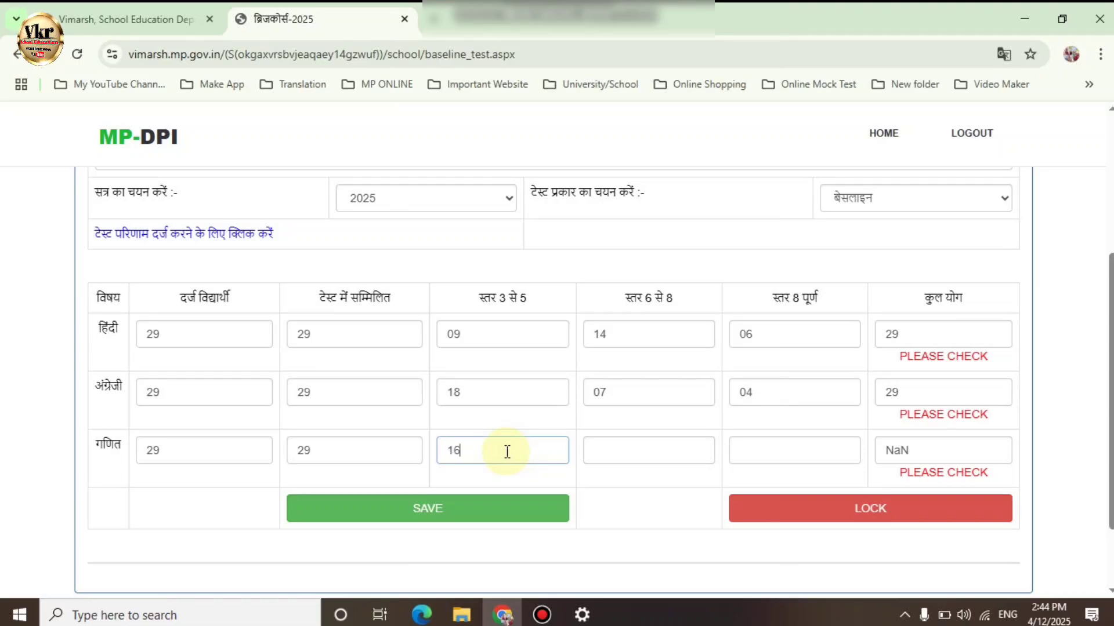
pyautogui.click(610, 455)
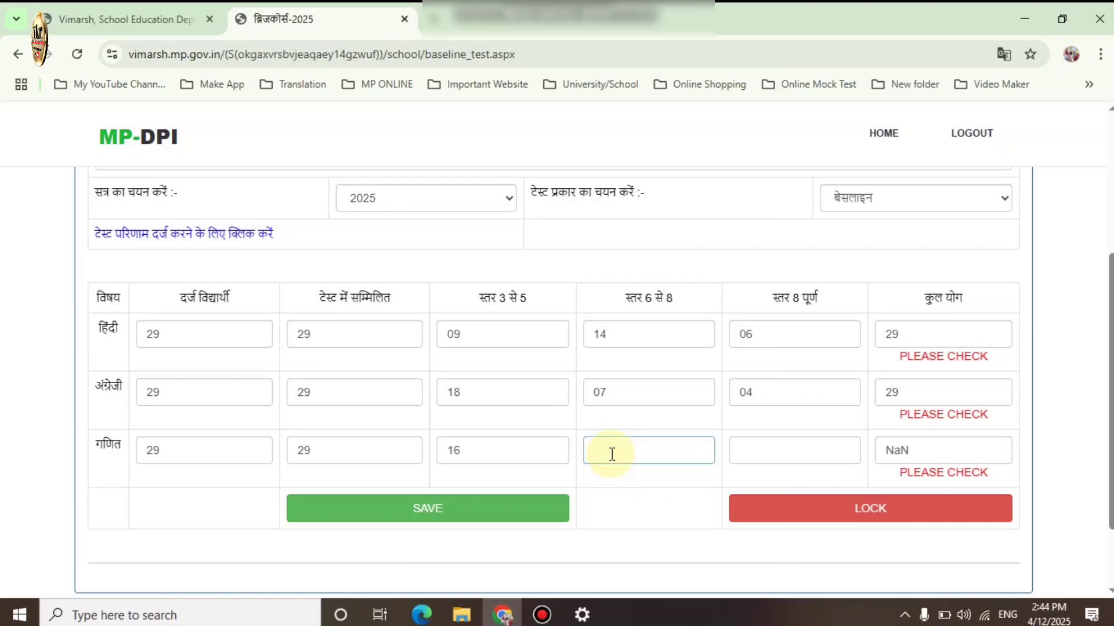
pyautogui.write('08')
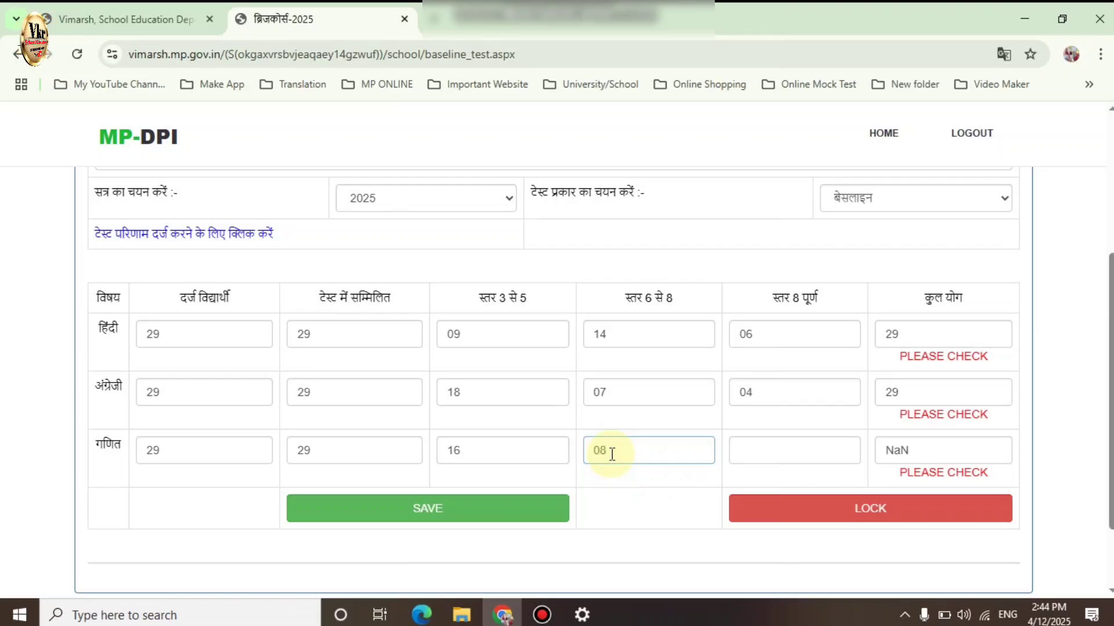
pyautogui.click(760, 448)
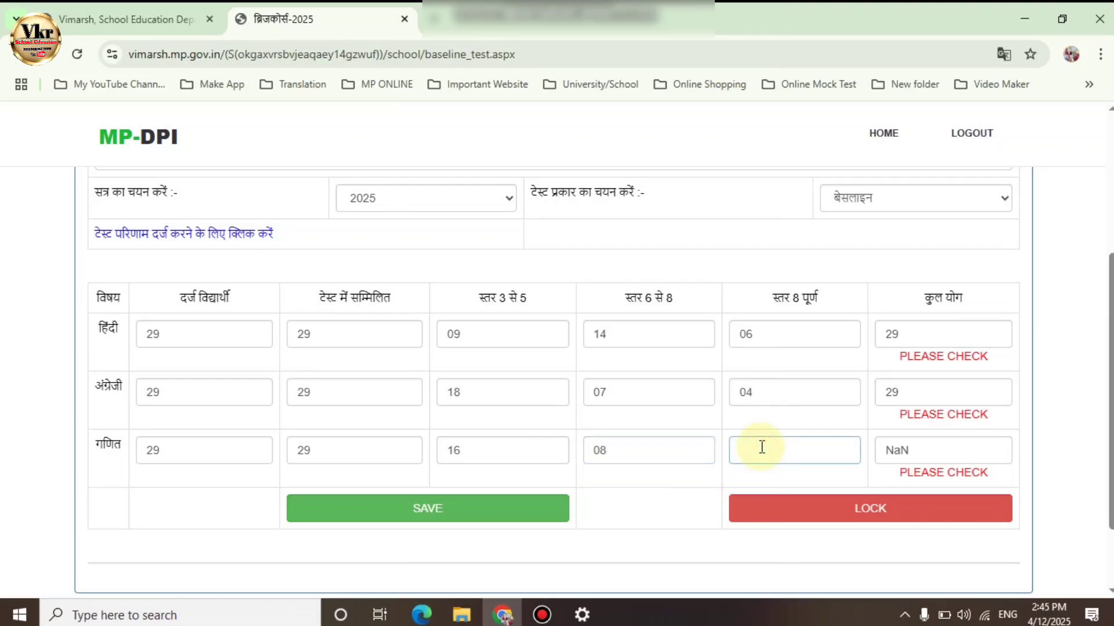
pyautogui.write('0')
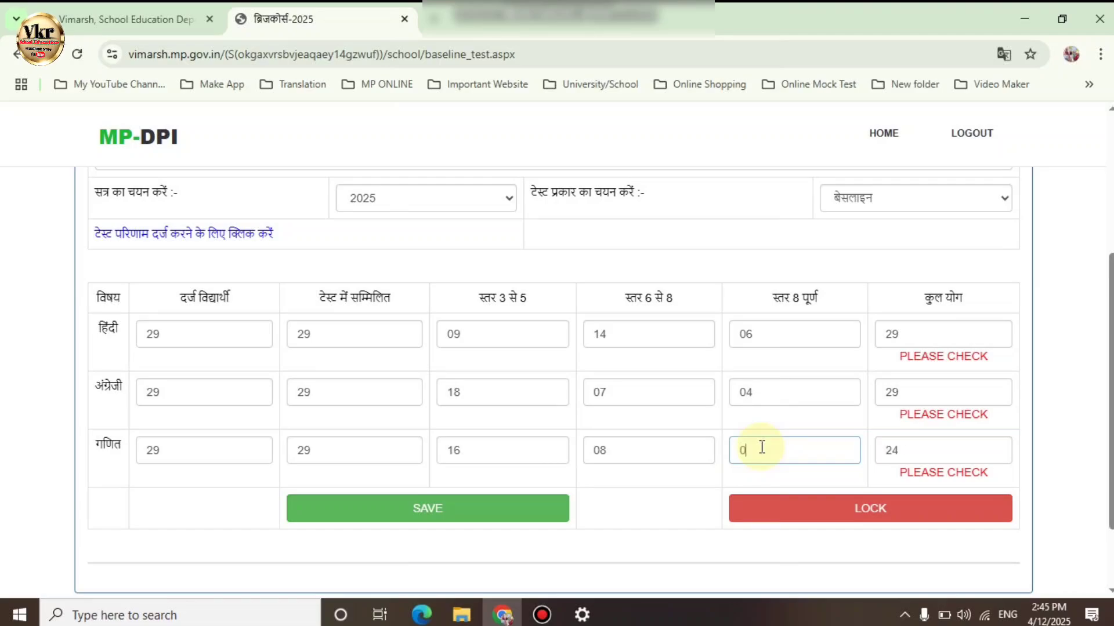
pyautogui.write('5')
pyautogui.press('Tab')
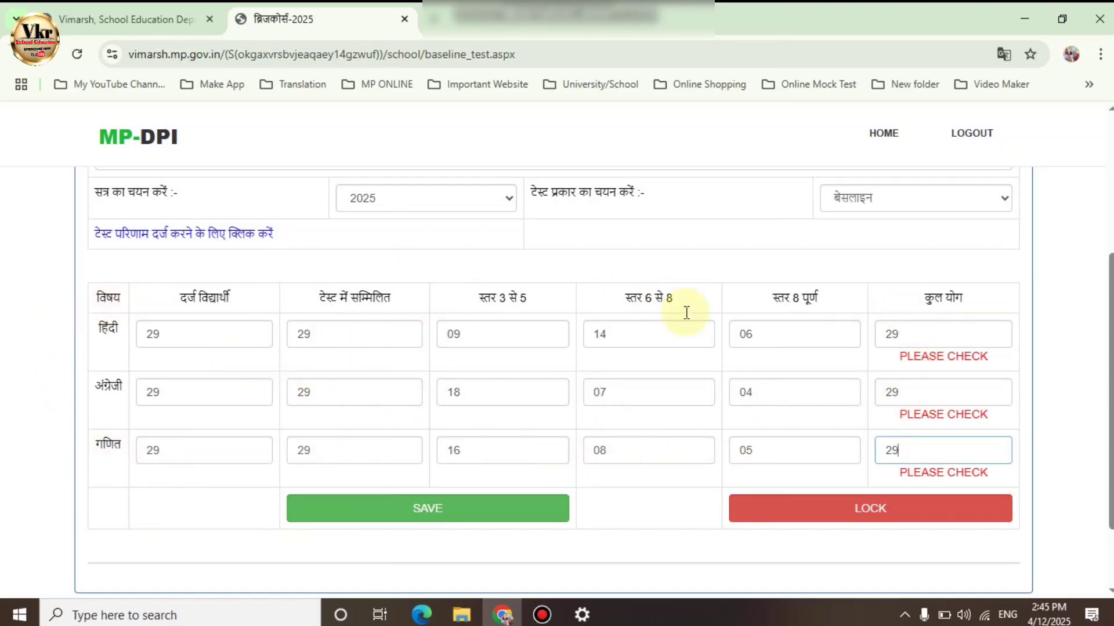
pyautogui.click(425, 509)
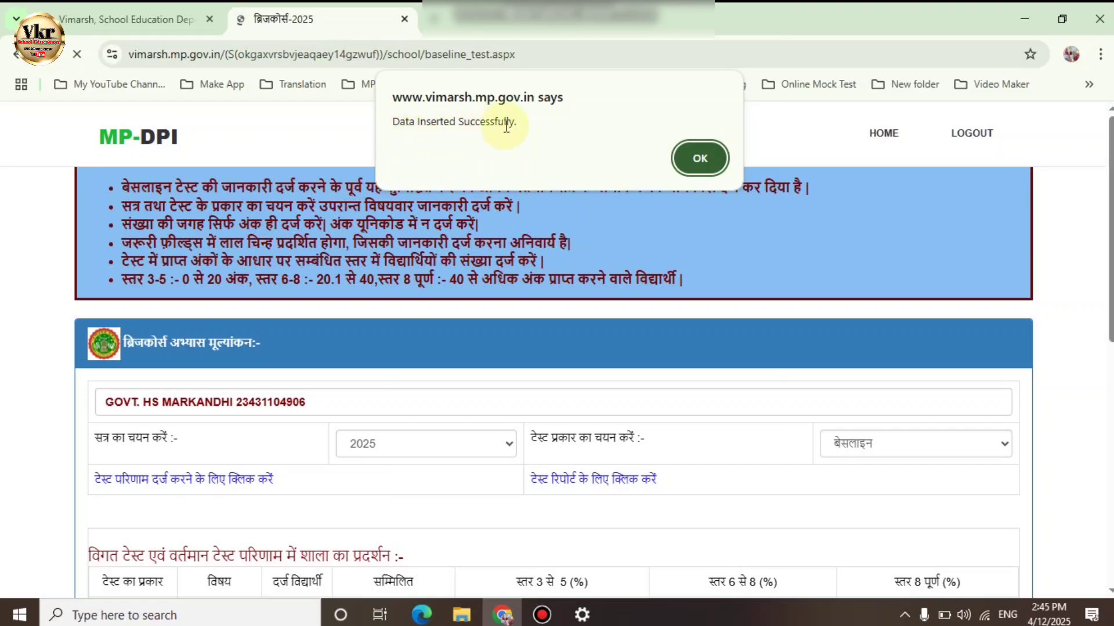
pyautogui.click(700, 159)
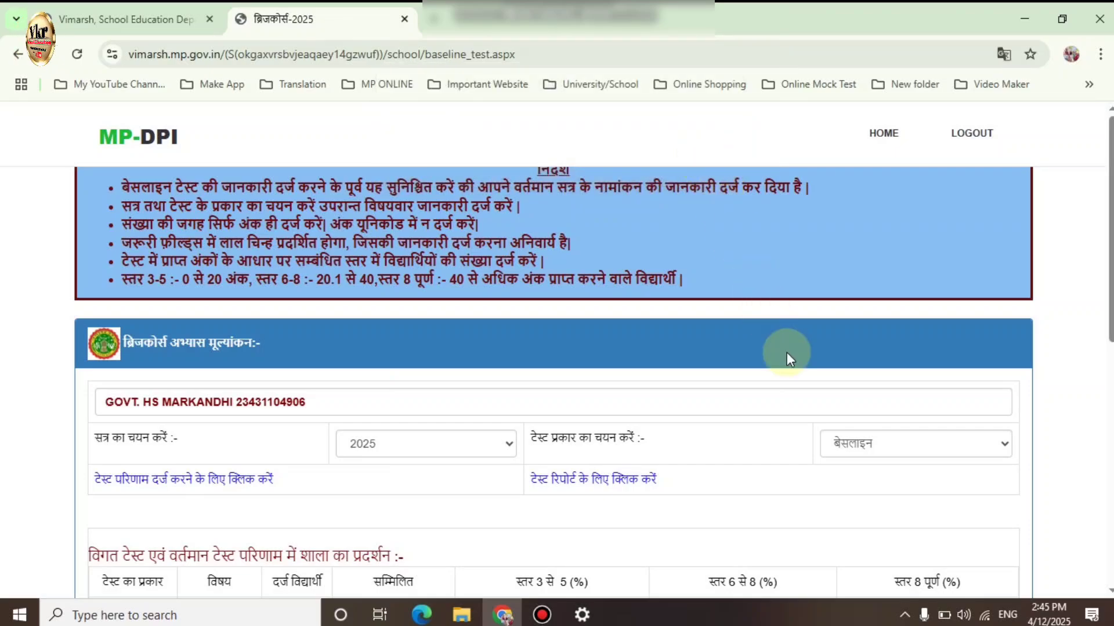
# - Examine the school performance tables with the baseline level percentages for Hindi, English and Maths
pyautogui.scroll(-5, 787, 355)
pyautogui.scroll(-4, 787, 355)
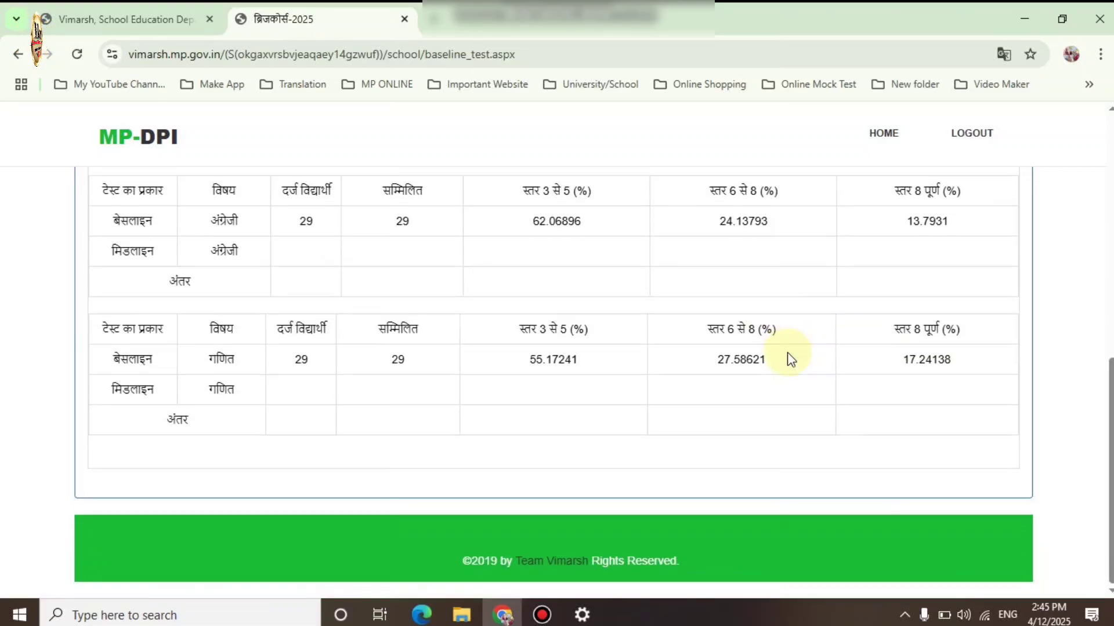
pyautogui.scroll(3, 787, 355)
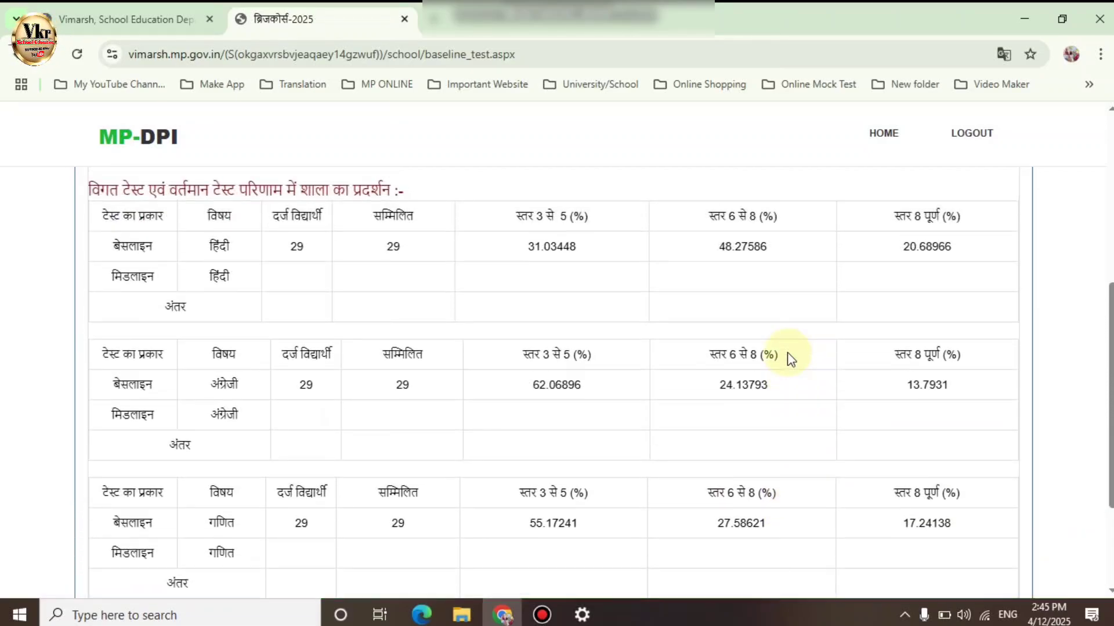
pyautogui.scroll(2, 787, 355)
pyautogui.scroll(4, 788, 355)
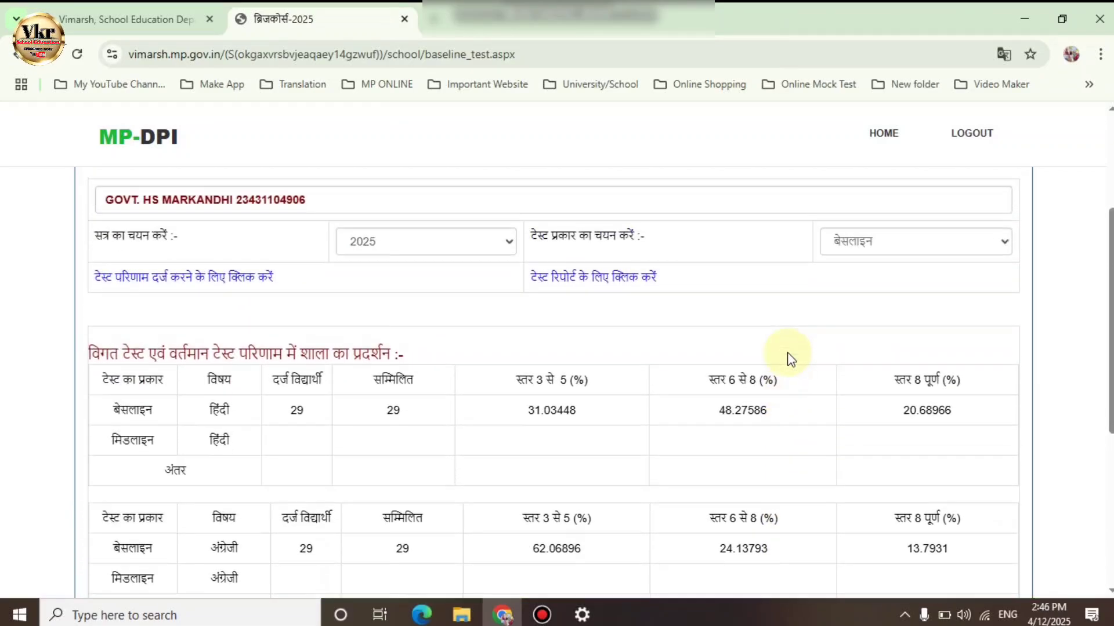
pyautogui.scroll(-3, 788, 355)
pyautogui.scroll(-5, 788, 352)
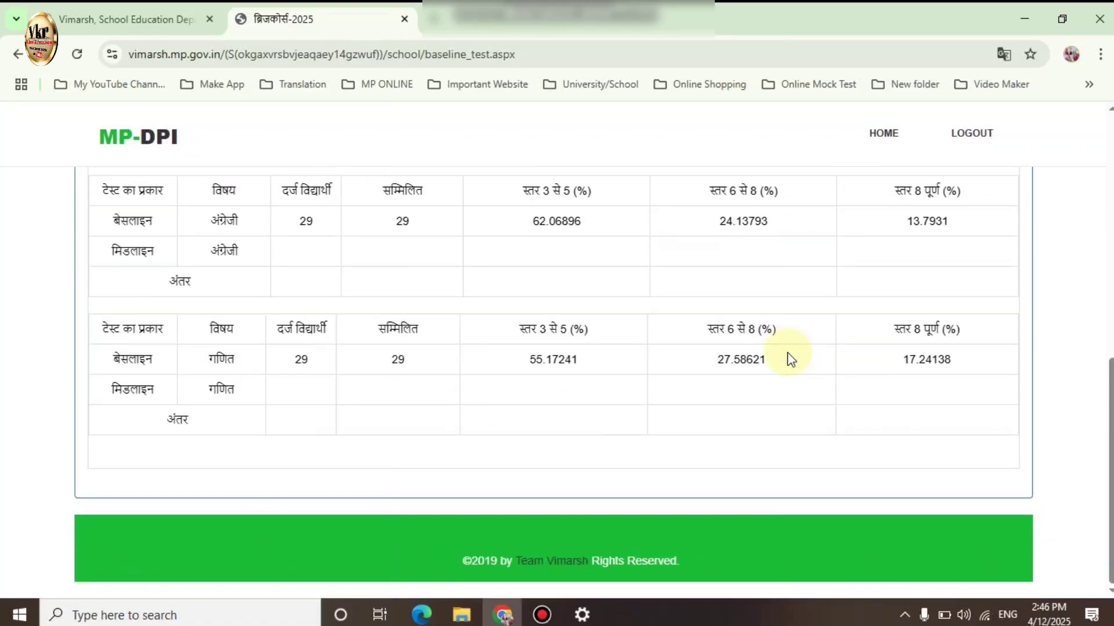
pyautogui.middleClick(667, 404)
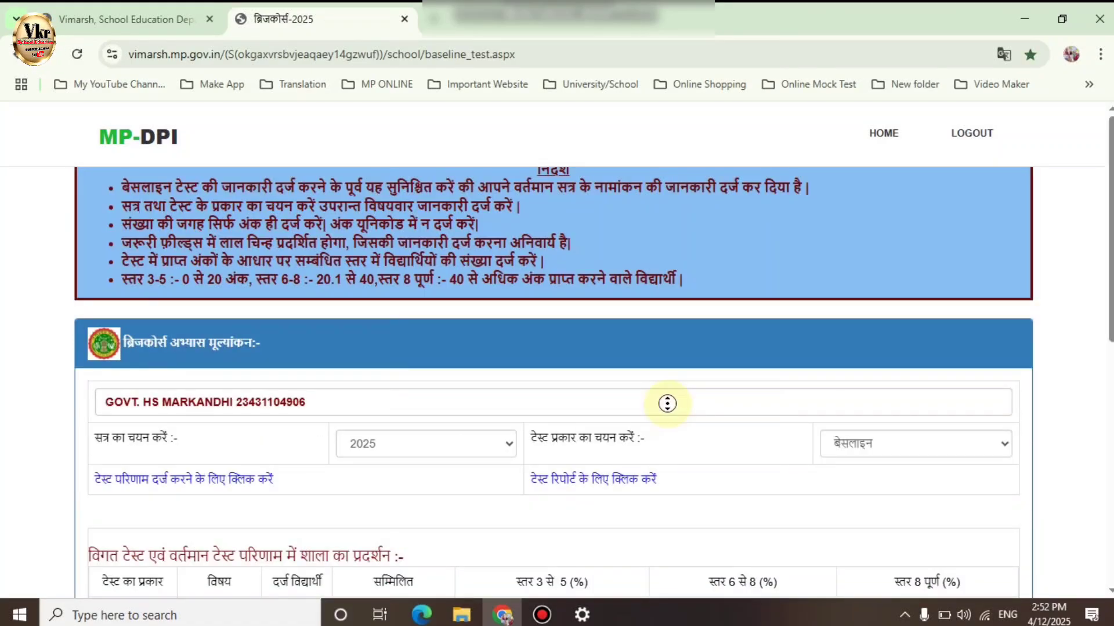
pyautogui.scroll(-7, 727, 510)
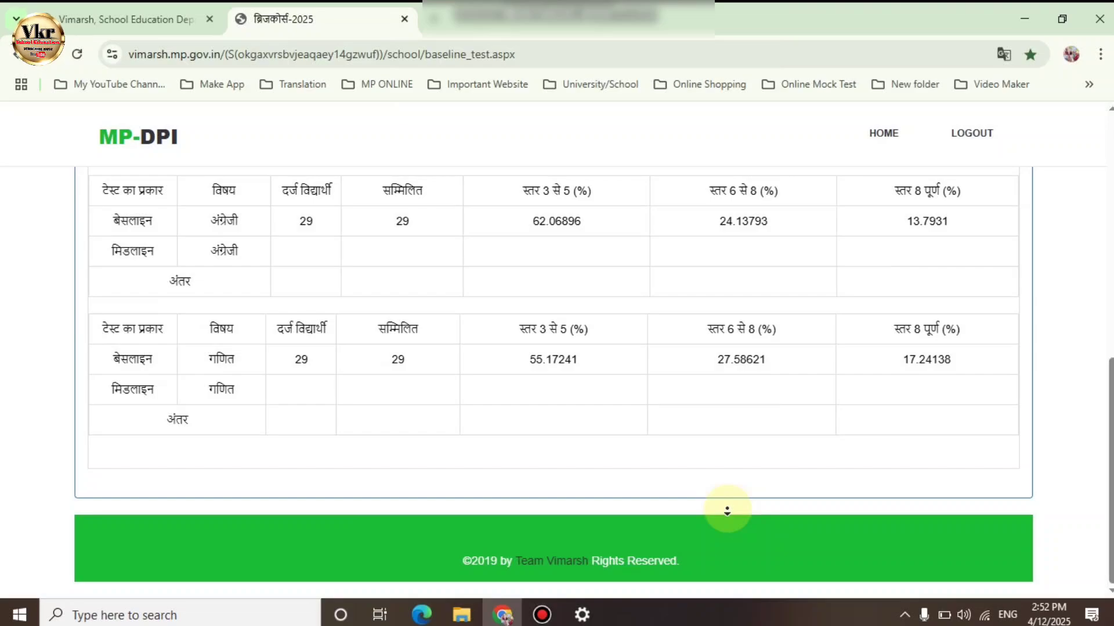
pyautogui.scroll(7, 726, 510)
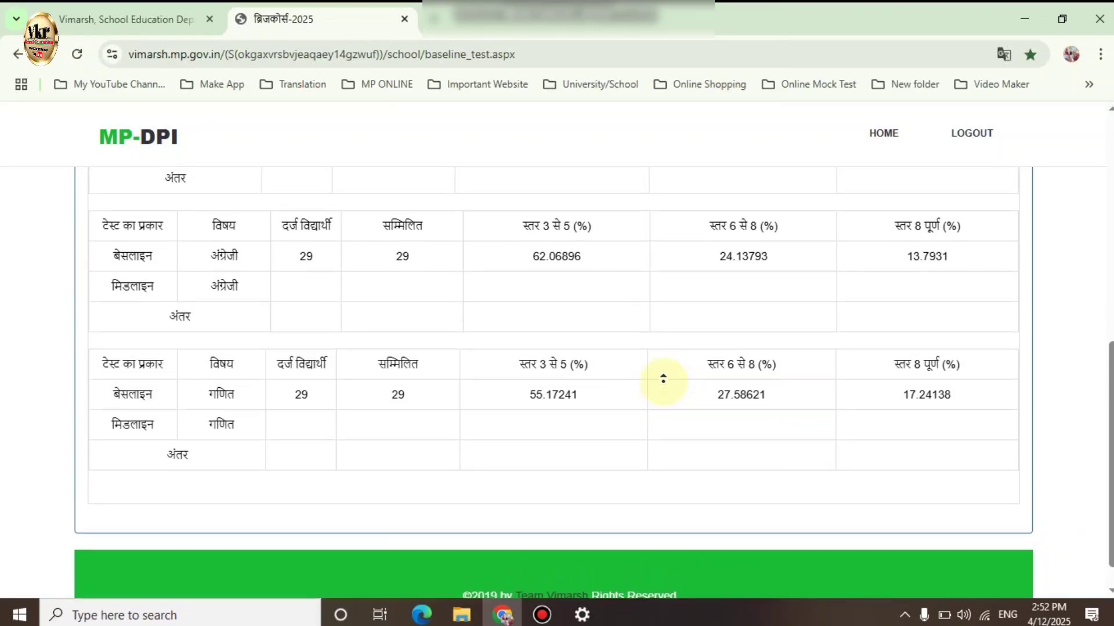
pyautogui.middleClick(1068, 309)
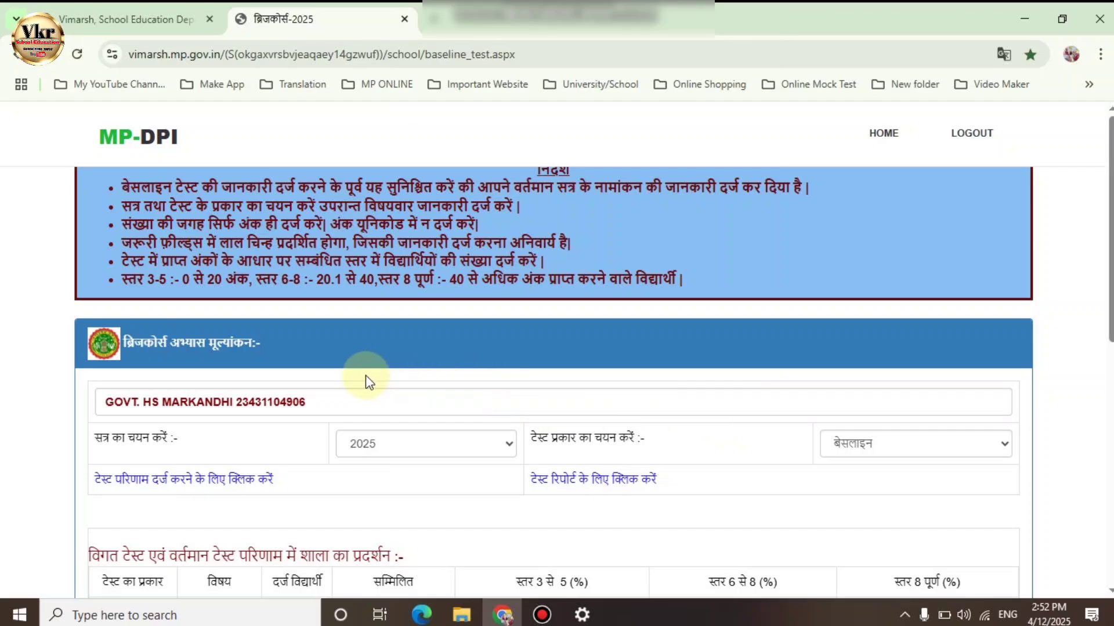
# - Reopen the test result entry table and check the saved rows for all three subjects
pyautogui.click(138, 488)
pyautogui.scroll(-1, 478, 482)
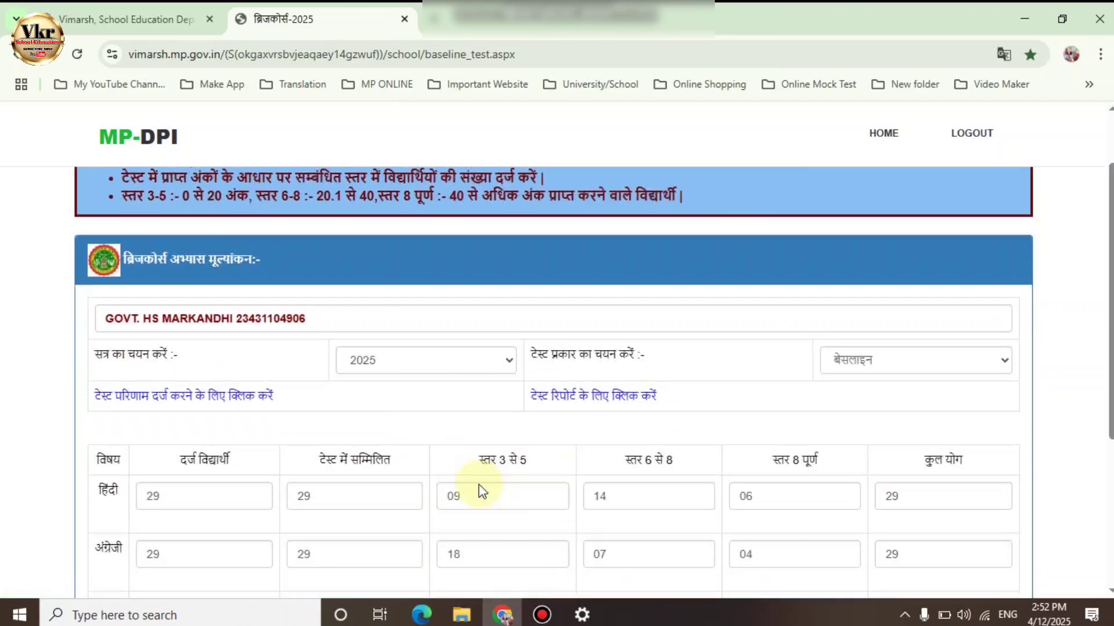
pyautogui.scroll(-2, 478, 485)
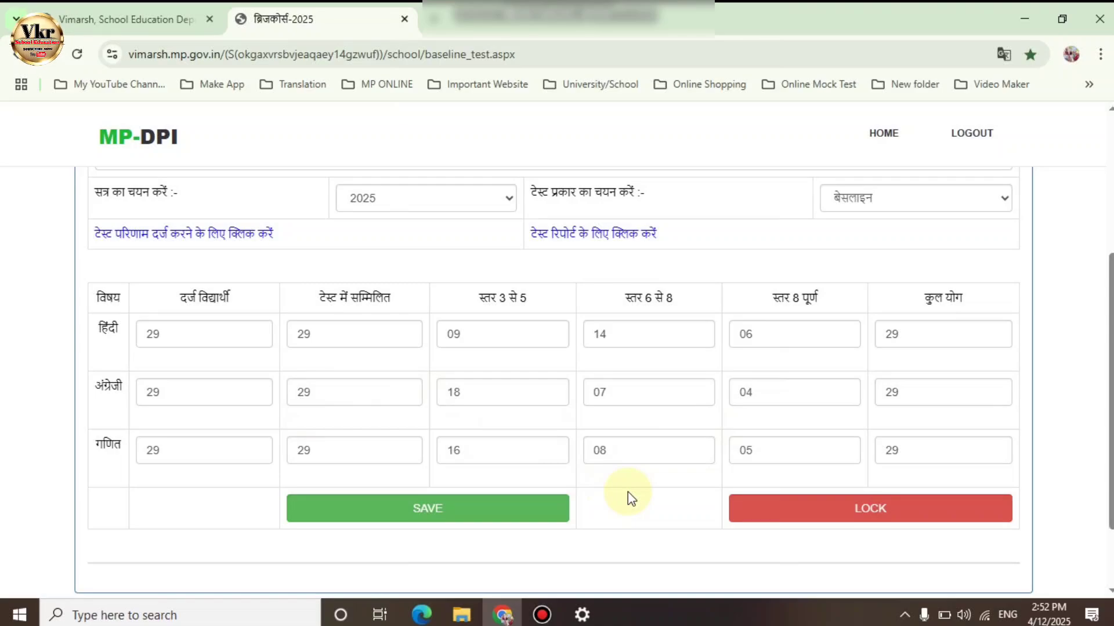
# - Lock the baseline test results for Hindi, English and Maths and acknowledge the portal's message
pyautogui.click(860, 511)
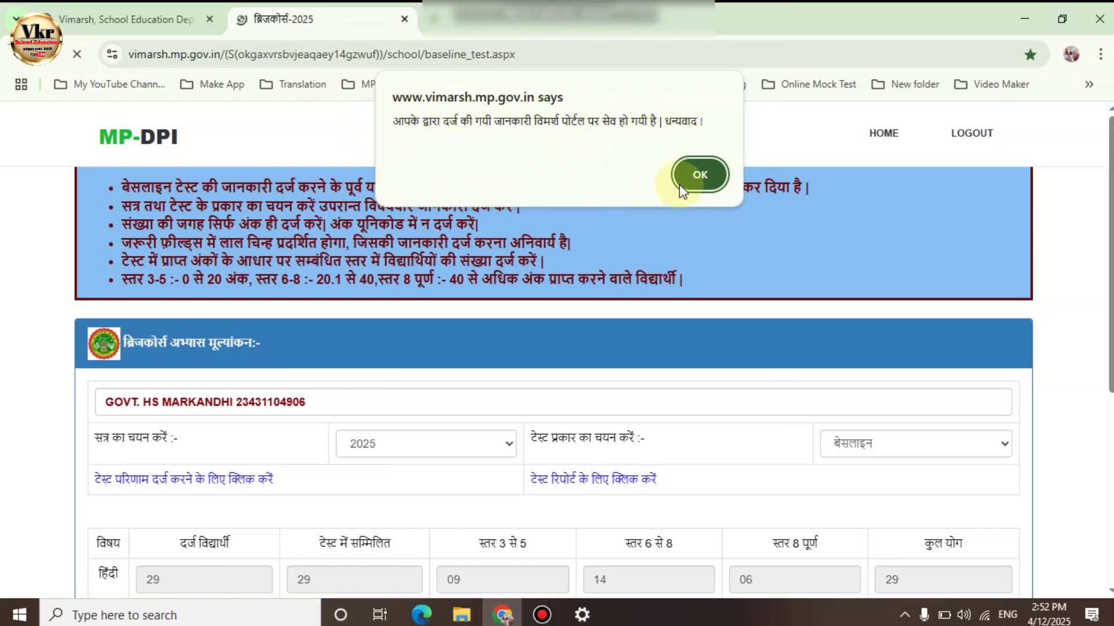
pyautogui.click(696, 177)
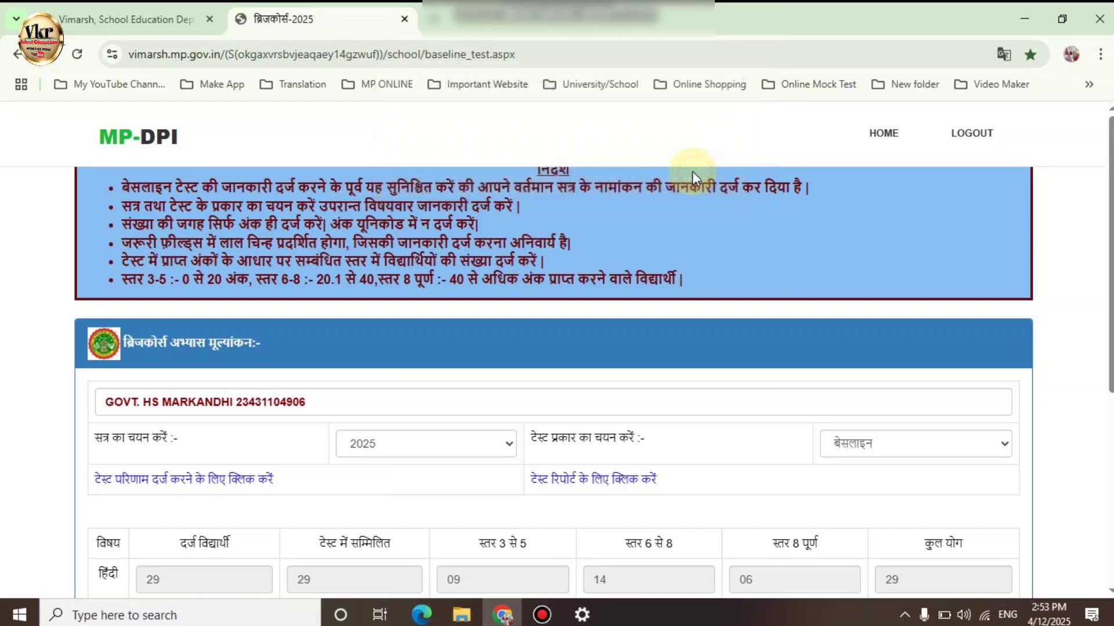
# - Examine the locked result rows for all three subjects and check whether their fields can still be edited
pyautogui.scroll(-1, 674, 278)
pyautogui.scroll(-5, 675, 278)
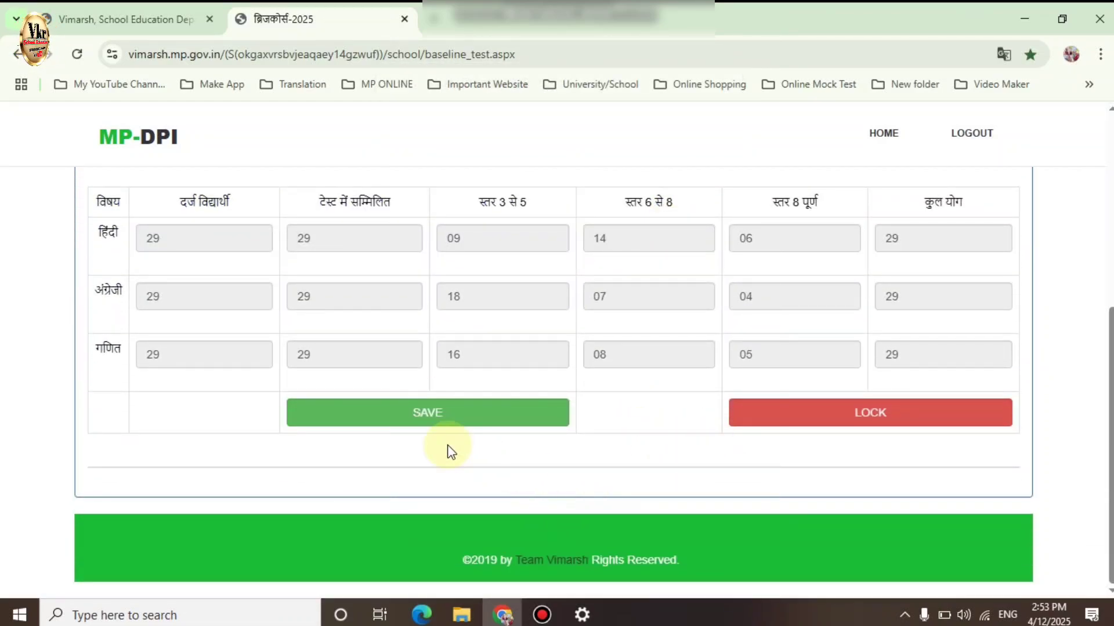
pyautogui.scroll(6, 652, 442)
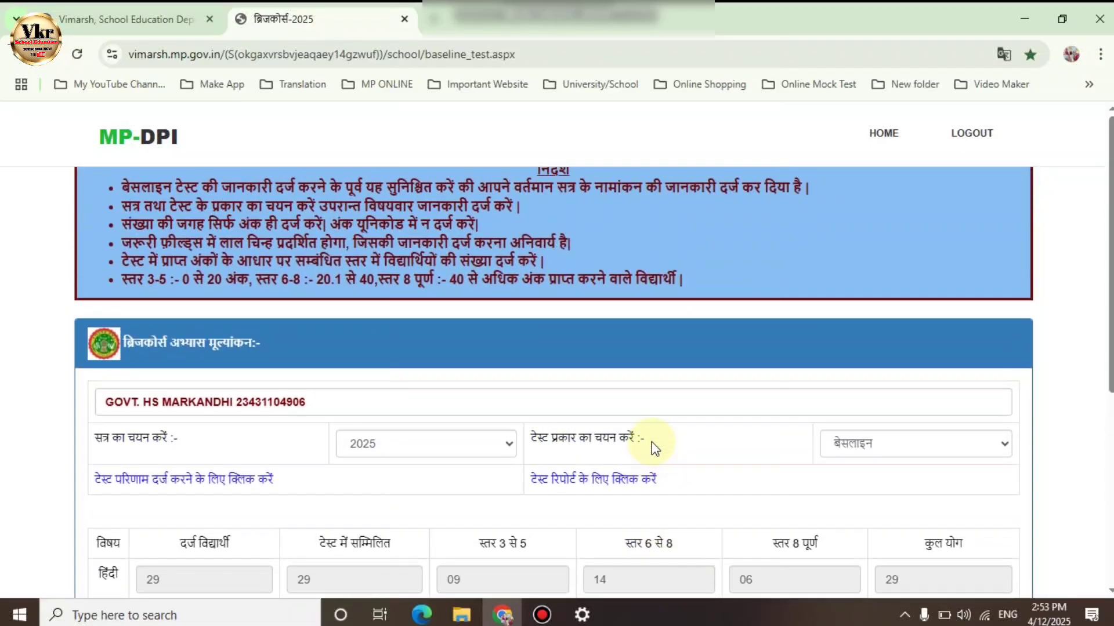
pyautogui.scroll(-6, 652, 442)
pyautogui.scroll(3, 652, 442)
pyautogui.scroll(3, 652, 442)
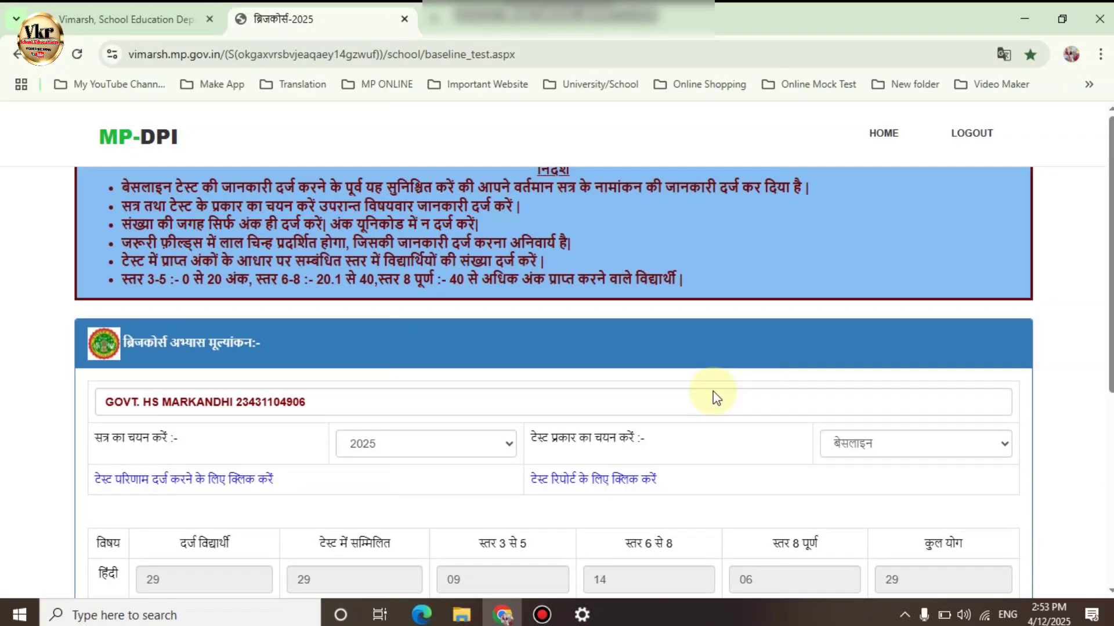
pyautogui.scroll(-2, 717, 397)
pyautogui.scroll(-2, 716, 397)
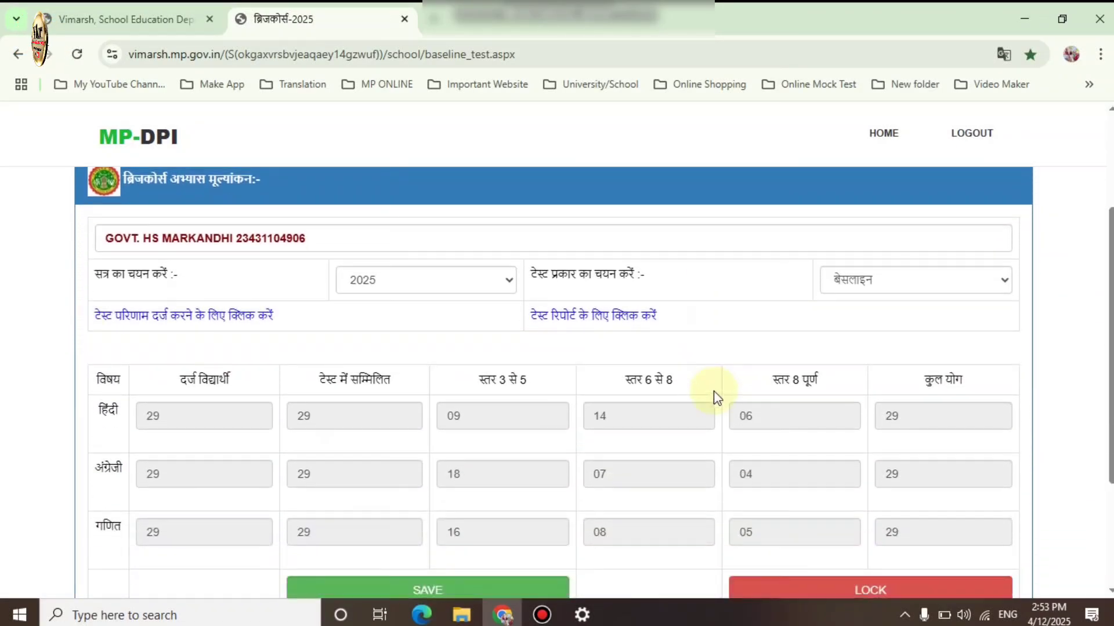
pyautogui.scroll(-2, 714, 391)
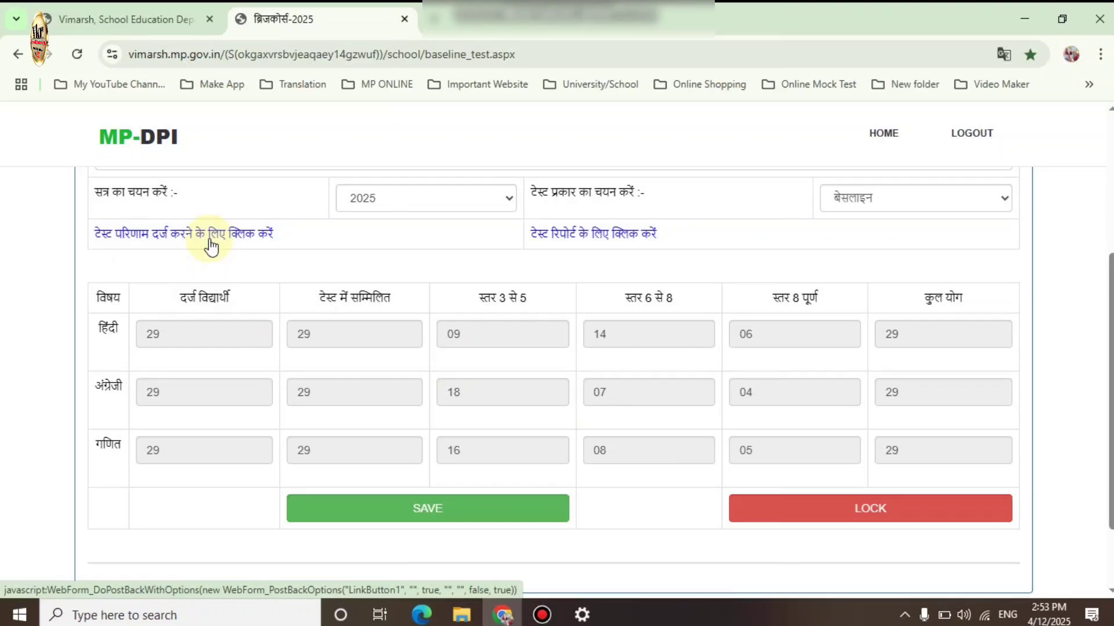
# - Open the test report and review the baseline level percentages for Hindi, English and Maths
pyautogui.click(569, 237)
pyautogui.scroll(-10, 631, 422)
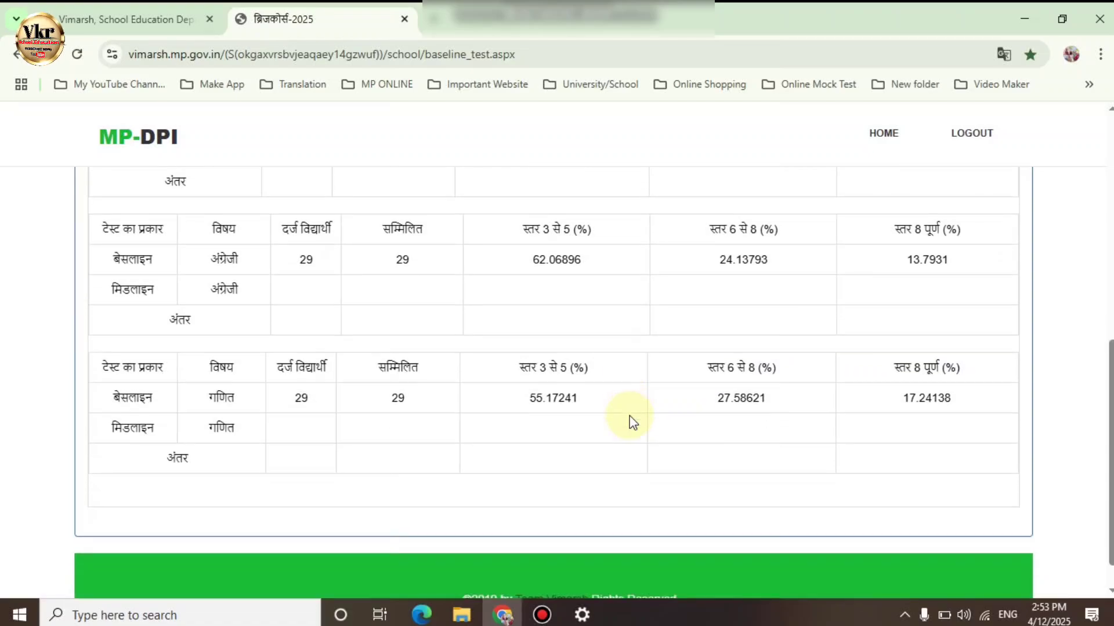
pyautogui.scroll(1, 632, 422)
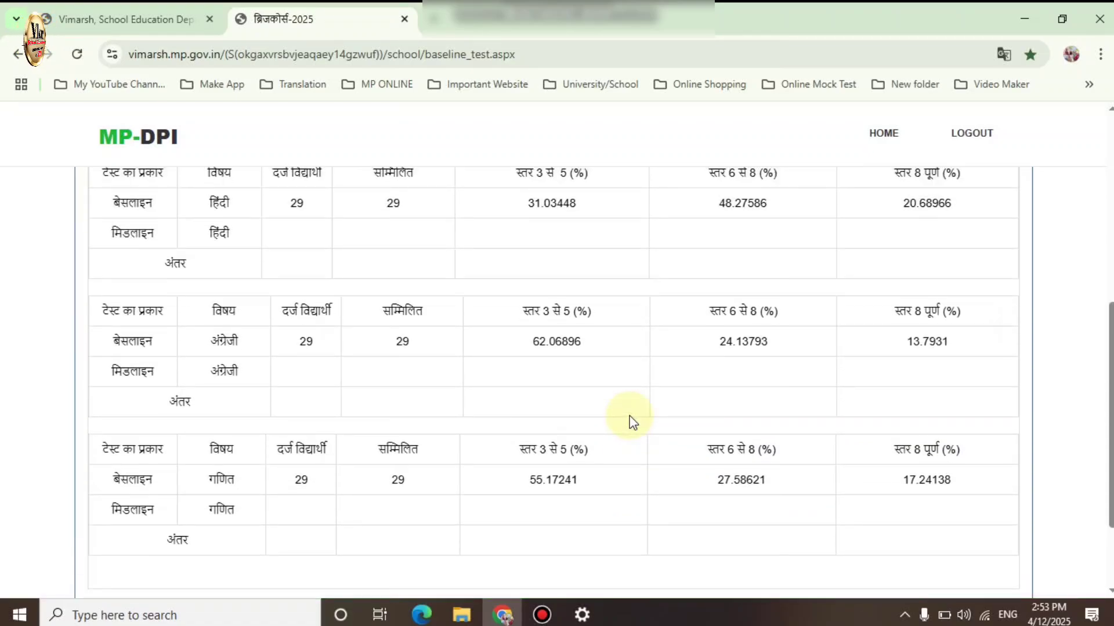
pyautogui.scroll(4, 632, 422)
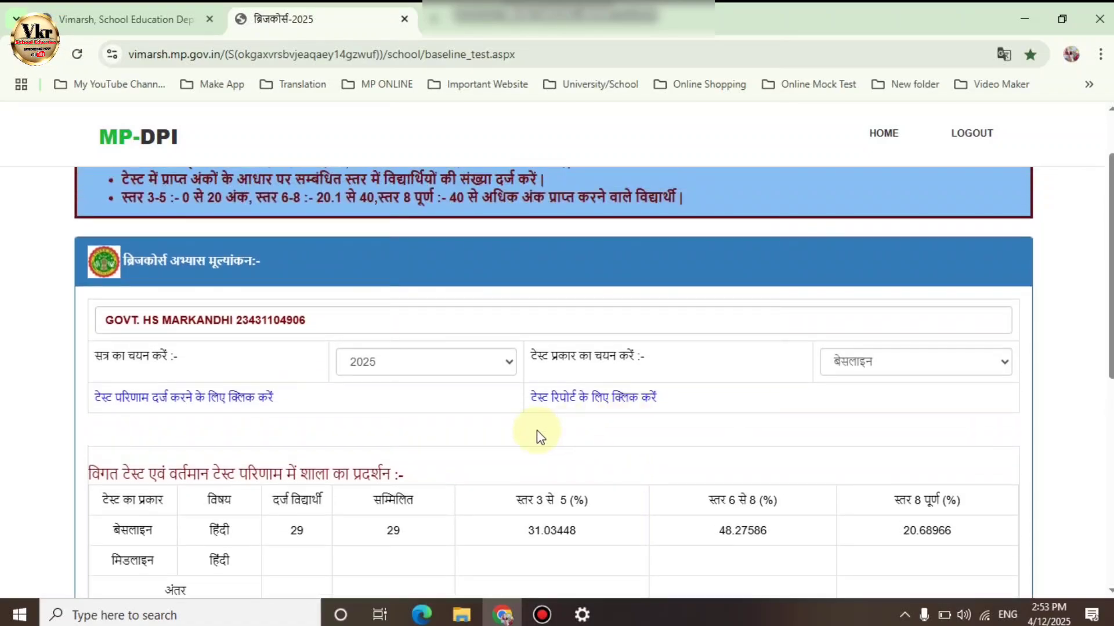
# - Return to the test result entry table and check the locked rows and the save and lock options
pyautogui.click(118, 406)
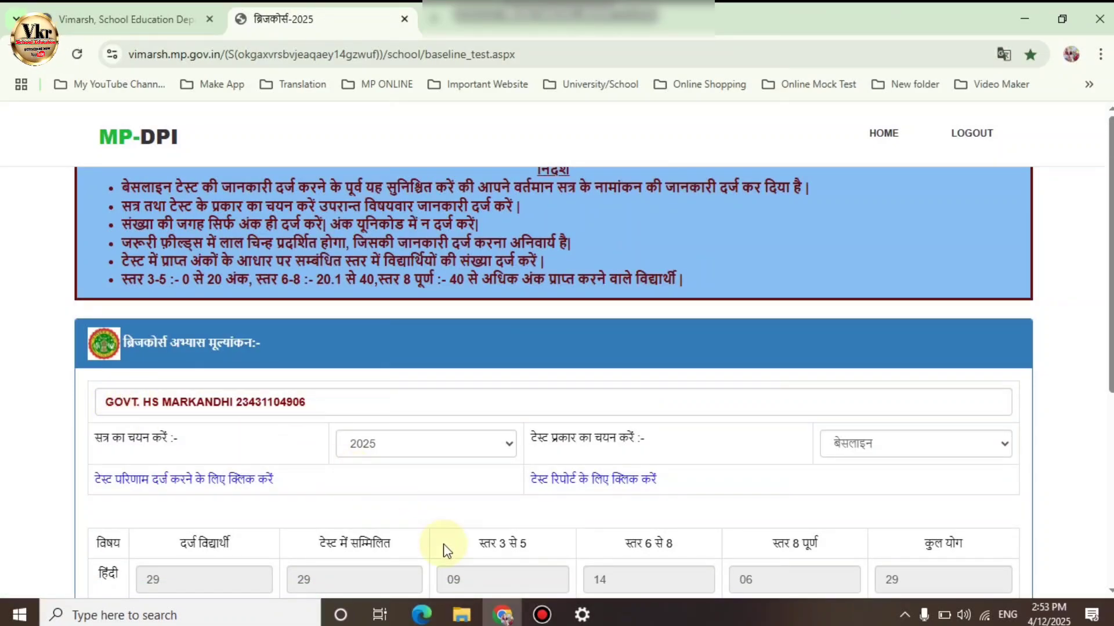
pyautogui.scroll(-4, 443, 548)
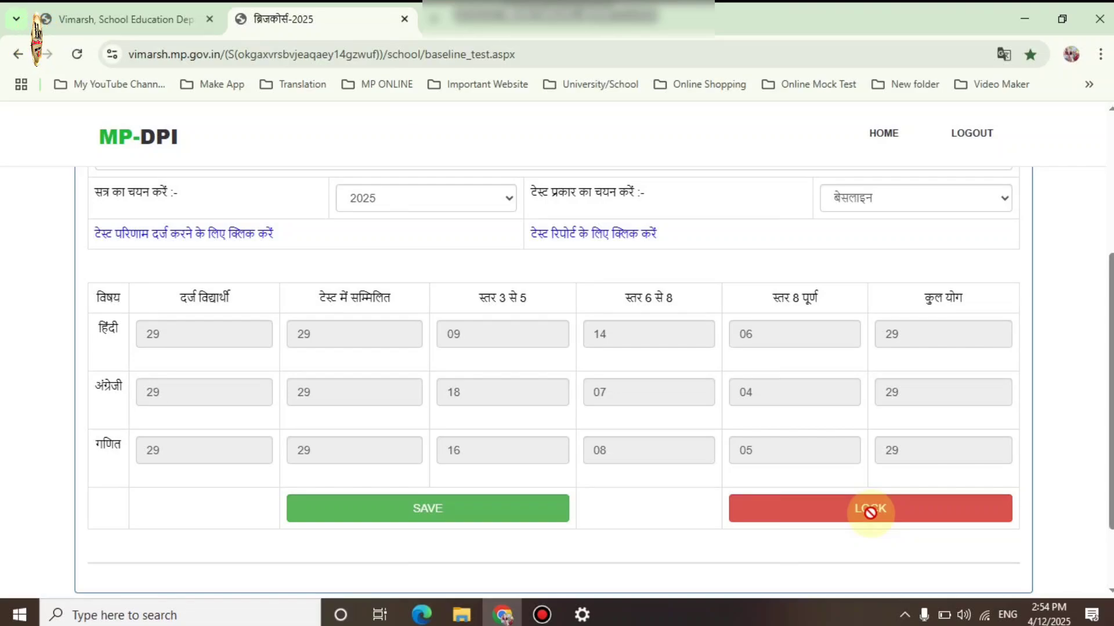
pyautogui.scroll(4, 870, 513)
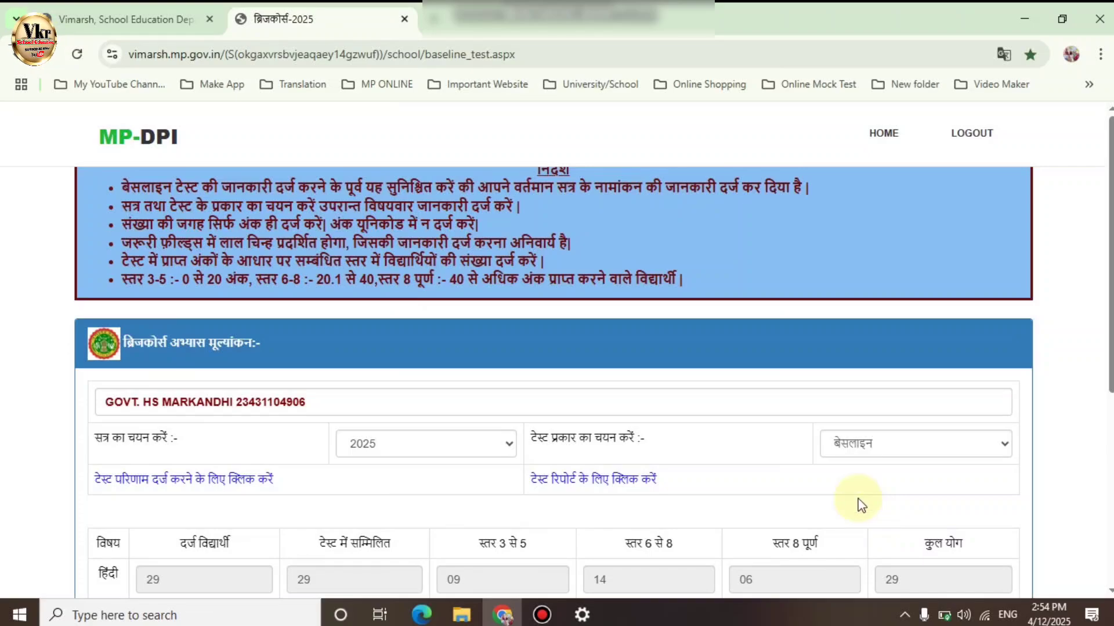